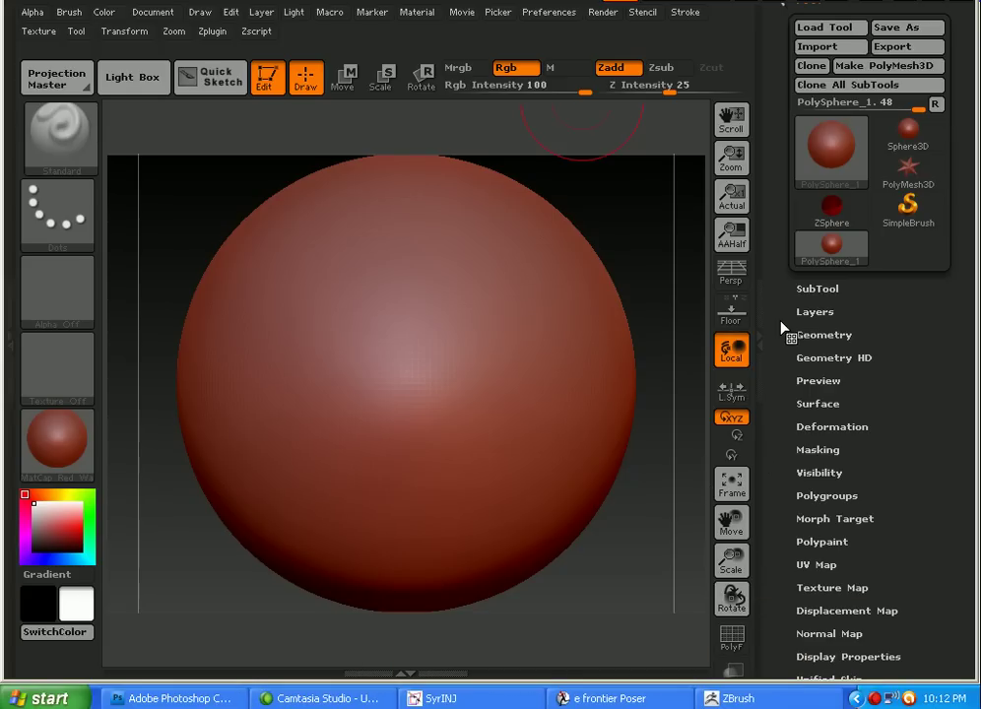
# - Switch to the PolyMesh3D tool and import the recently used Poser 6 figure mesh blMilWom_v4b into it
pyautogui.click(906, 172)
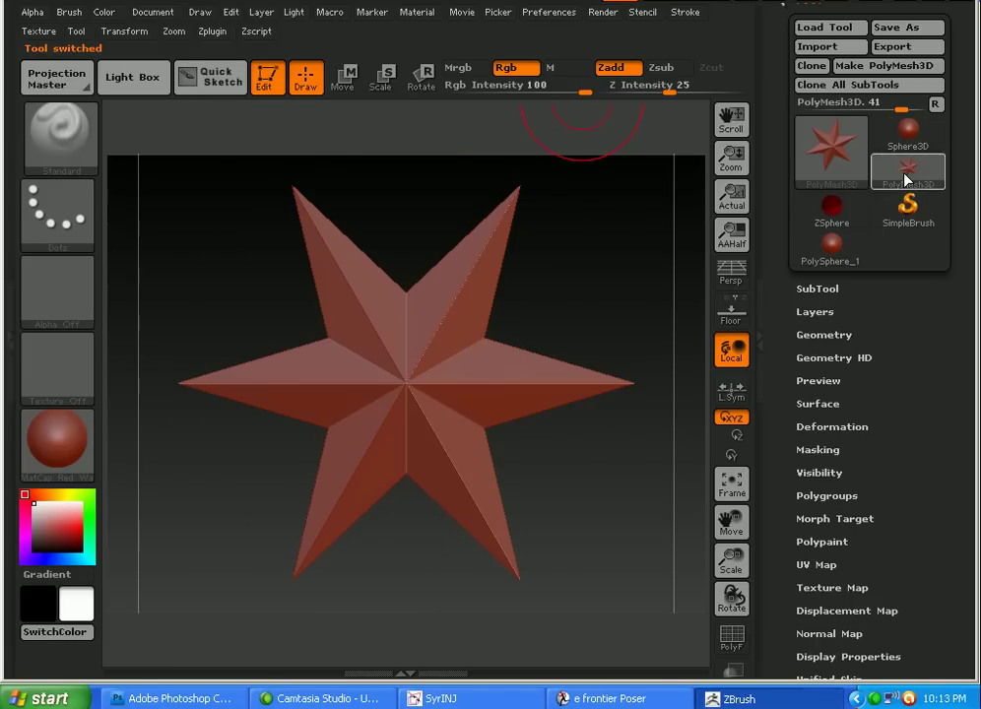
pyautogui.click(817, 47)
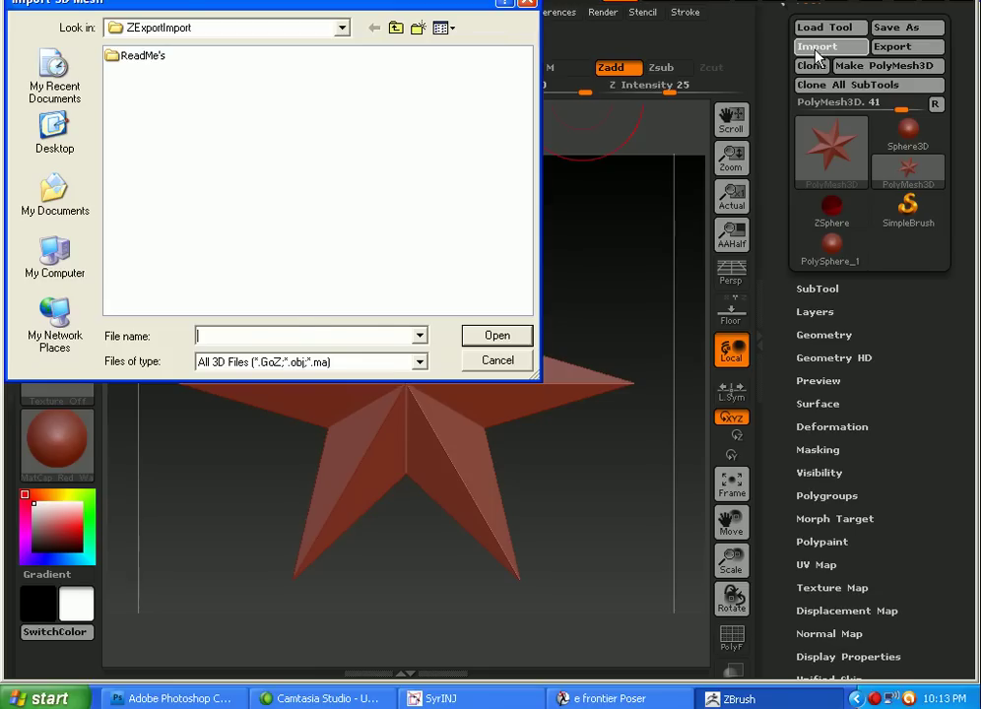
pyautogui.click(417, 337)
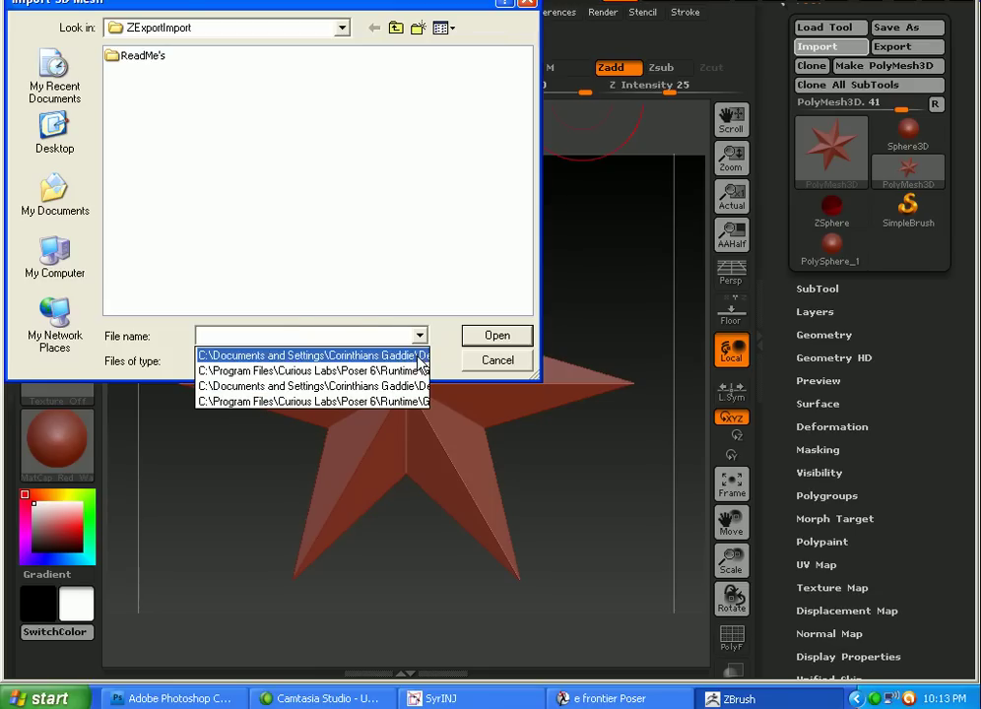
pyautogui.click(418, 371)
pyautogui.click(489, 338)
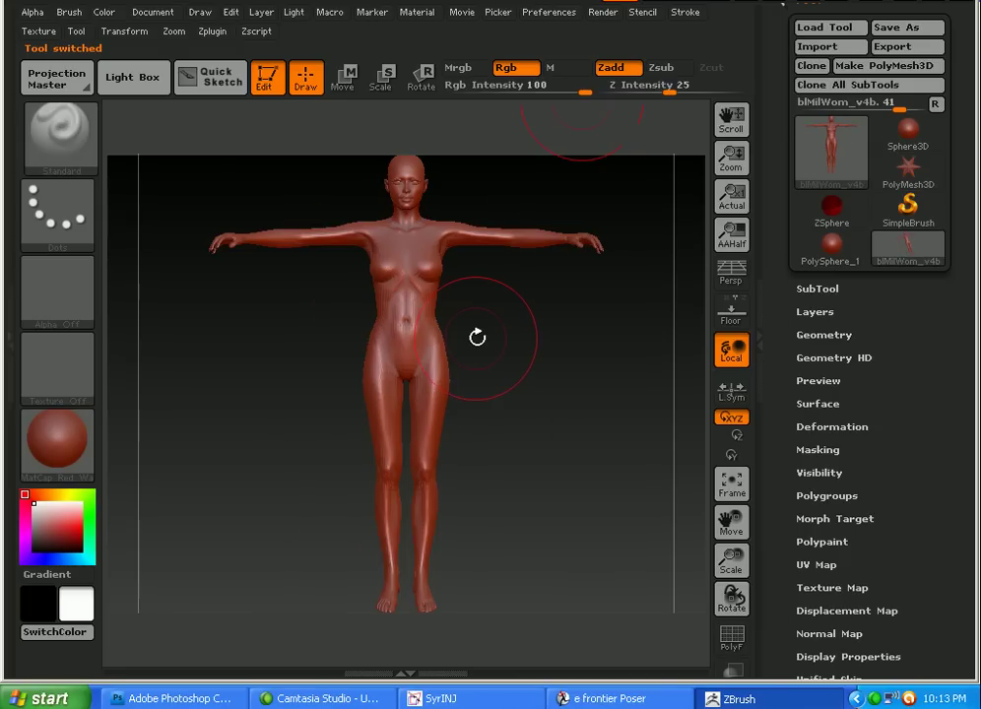
# - Apply the SkinShade4 material to the imported female figure
pyautogui.moveTo(65, 453)
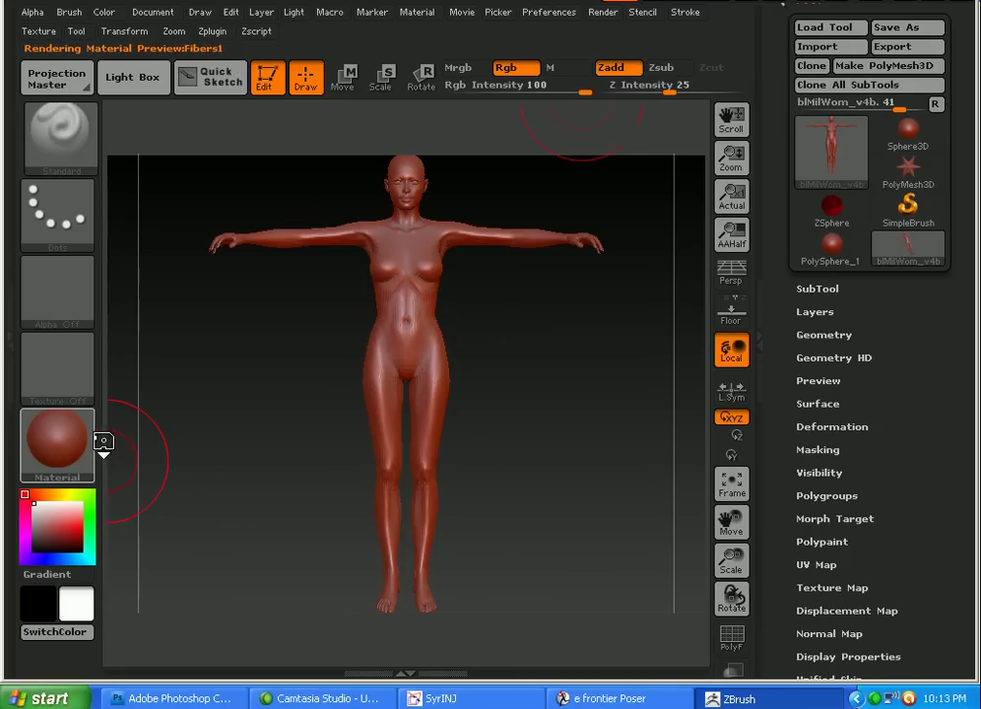
pyautogui.click(97, 446)
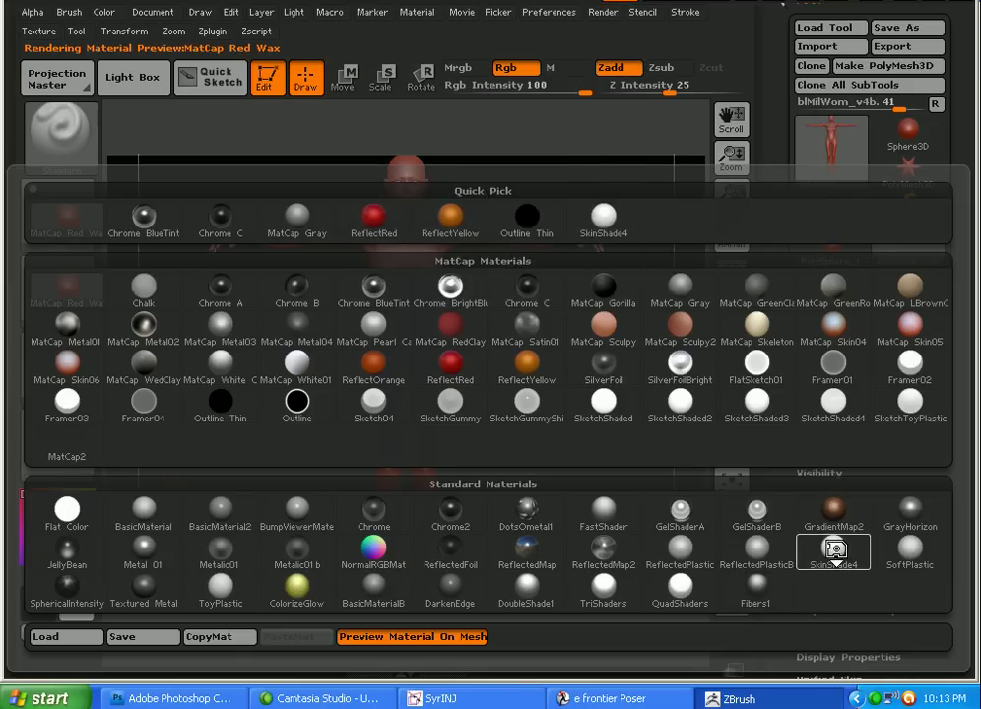
pyautogui.click(835, 552)
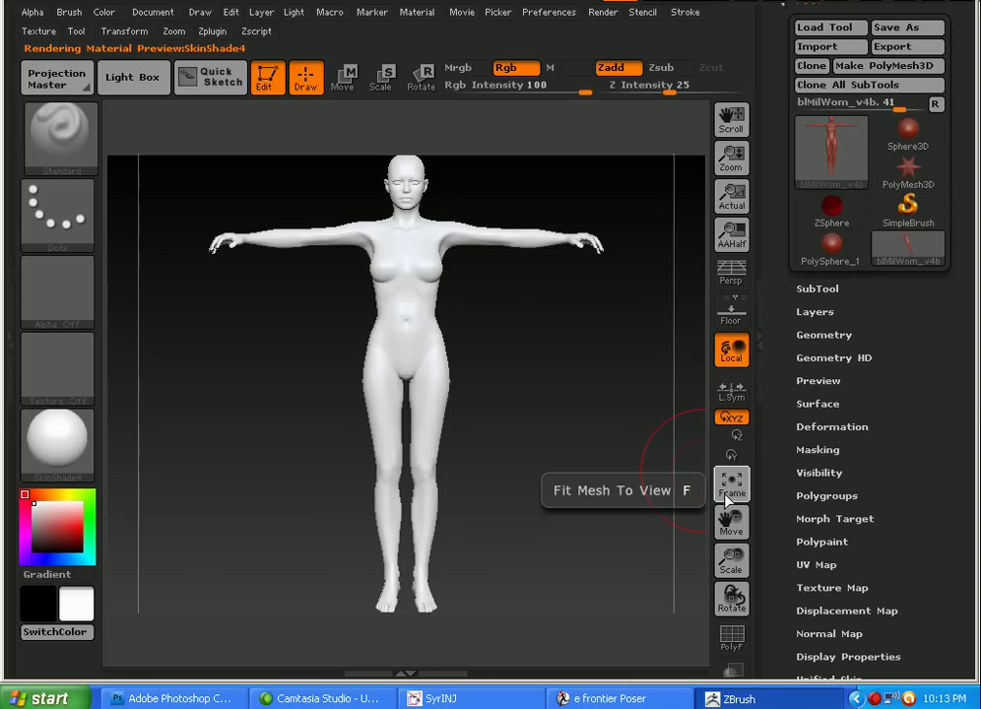
# - Isolate the figure's head by hiding all other body polygroups, and fit the head to the view
pyautogui.hotkey('ctrl', 'shift')
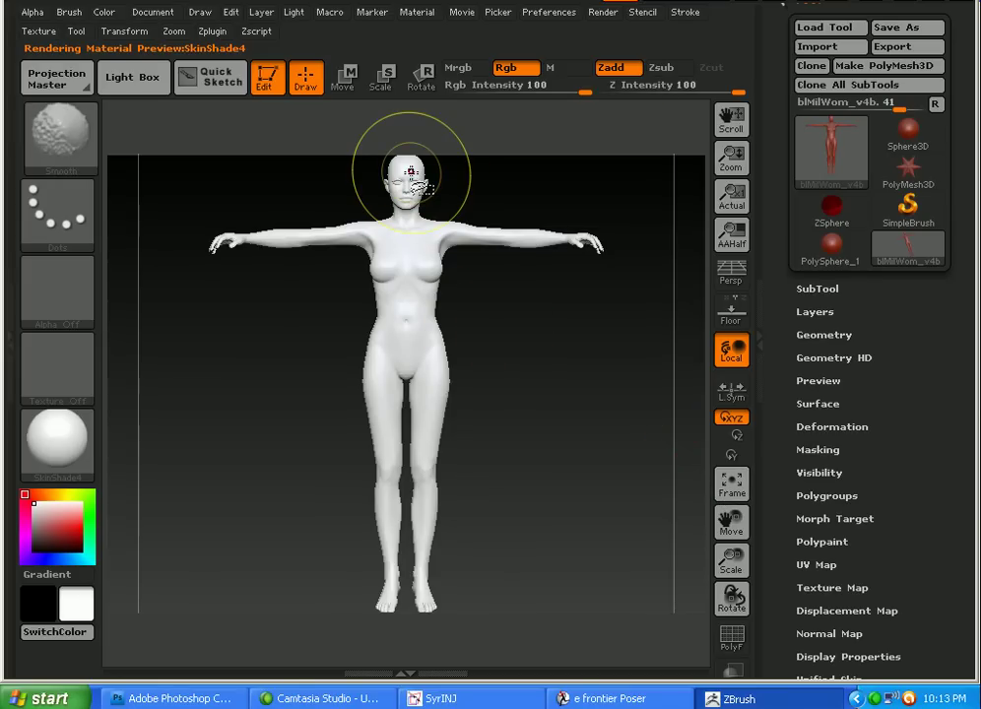
pyautogui.keyDown('ctrl'); pyautogui.keyDown('shift'); pyautogui.click(409, 172); pyautogui.keyUp('shift'); pyautogui.keyUp('ctrl')
pyautogui.keyDown('ctrl'); pyautogui.keyDown('shift'); pyautogui.click(342, 177); pyautogui.keyUp('shift'); pyautogui.keyUp('ctrl')
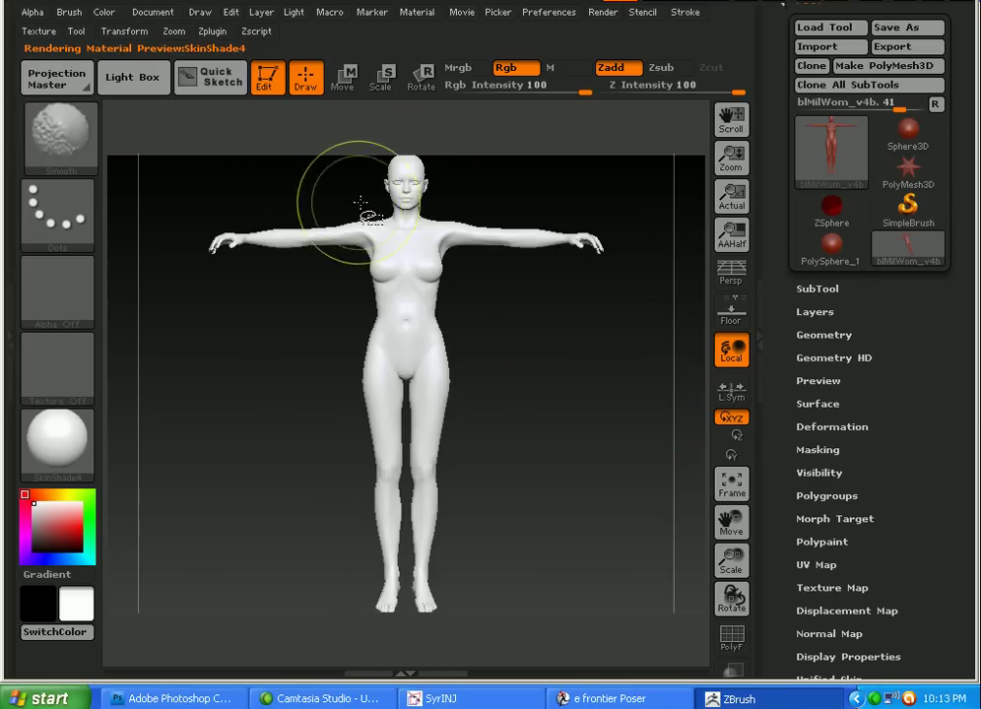
pyautogui.keyDown('ctrl'); pyautogui.keyDown('shift'); pyautogui.click(398, 173); pyautogui.keyUp('shift'); pyautogui.keyUp('ctrl')
pyautogui.keyDown('ctrl'); pyautogui.keyDown('shift'); pyautogui.click(396, 171); pyautogui.keyUp('shift'); pyautogui.keyUp('ctrl')
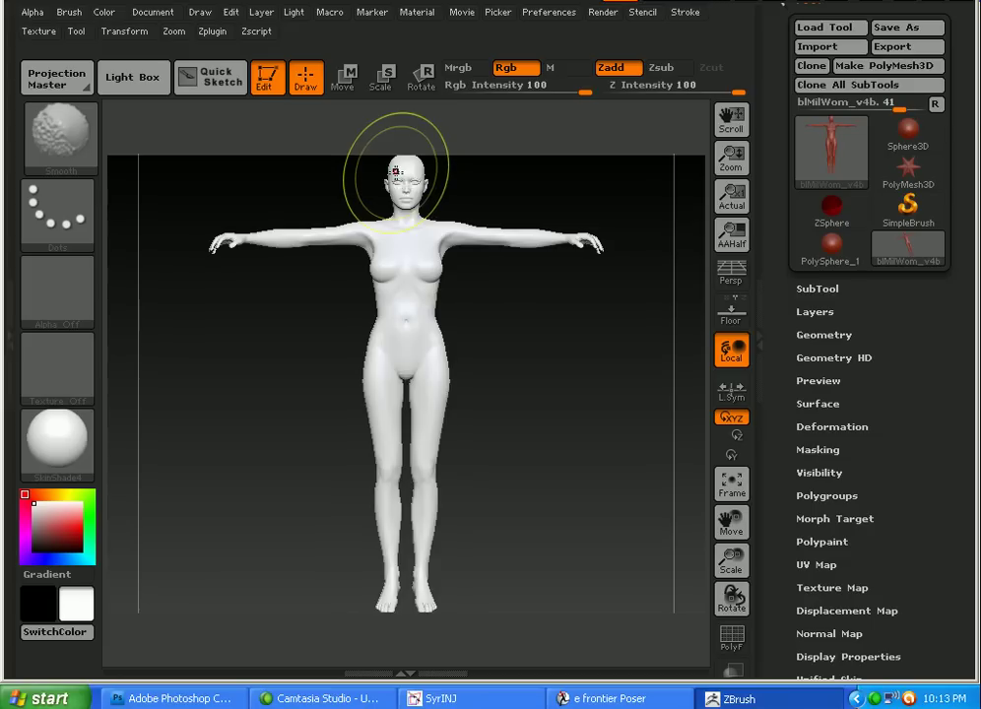
pyautogui.keyDown('shift'); pyautogui.moveTo(398, 171); pyautogui.dragTo(402, 167); pyautogui.keyUp('shift')
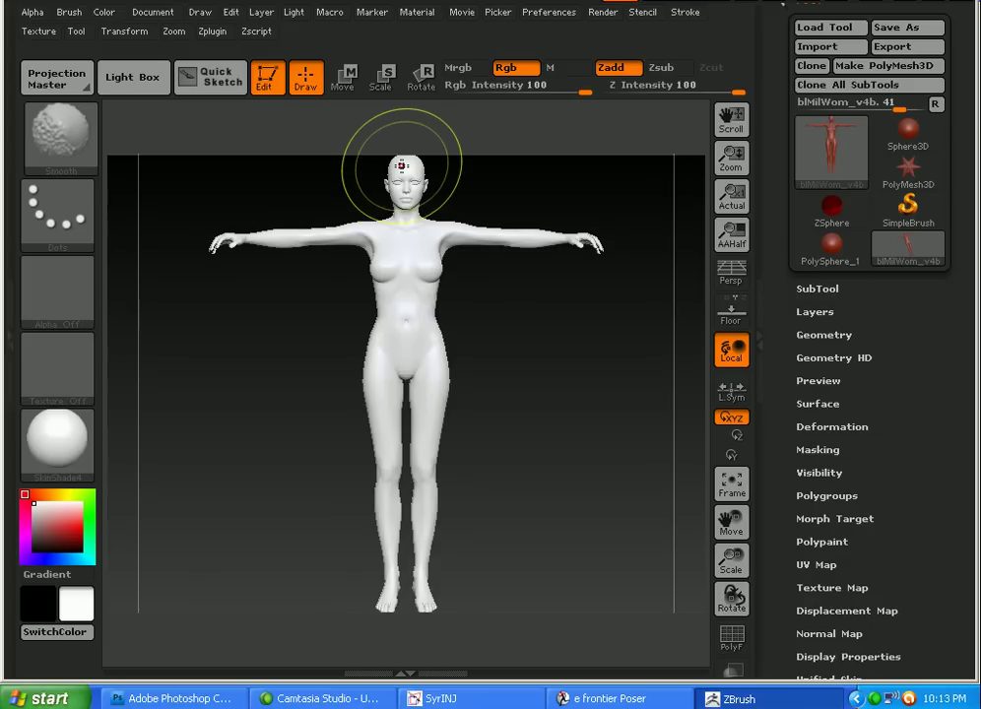
pyautogui.keyDown('ctrl'); pyautogui.keyDown('shift'); pyautogui.click(402, 167); pyautogui.keyUp('shift'); pyautogui.keyUp('ctrl')
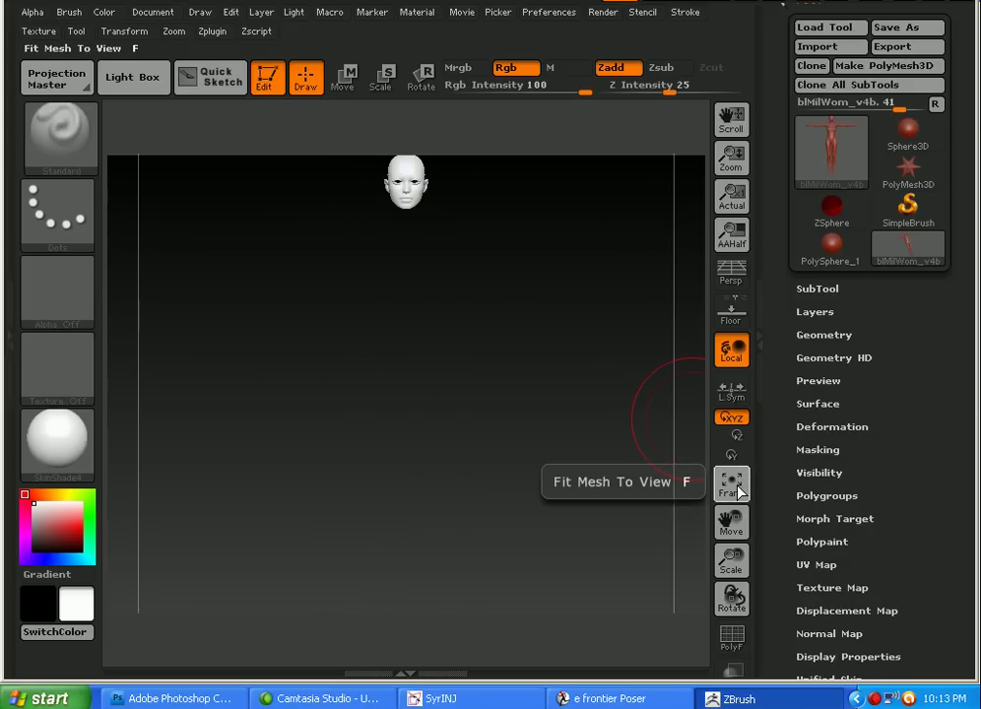
pyautogui.click(732, 485)
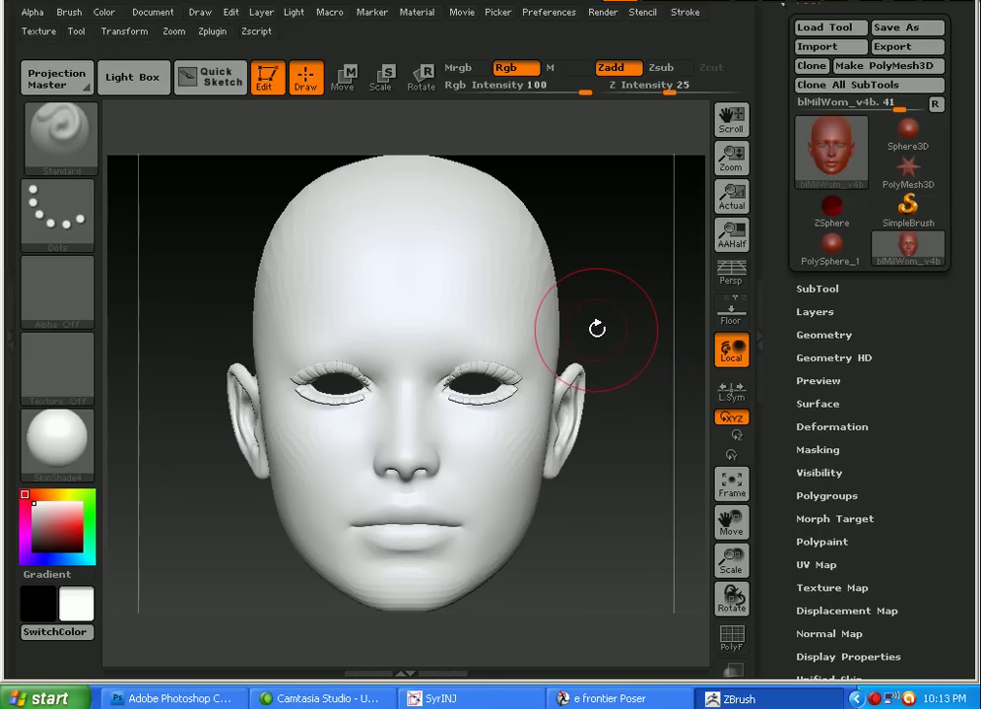
# - Sculpt mirrored ridges along the brows, around the eyes onto the cheeks and back across the temples with a smaller Standard brush
pyautogui.press('space')
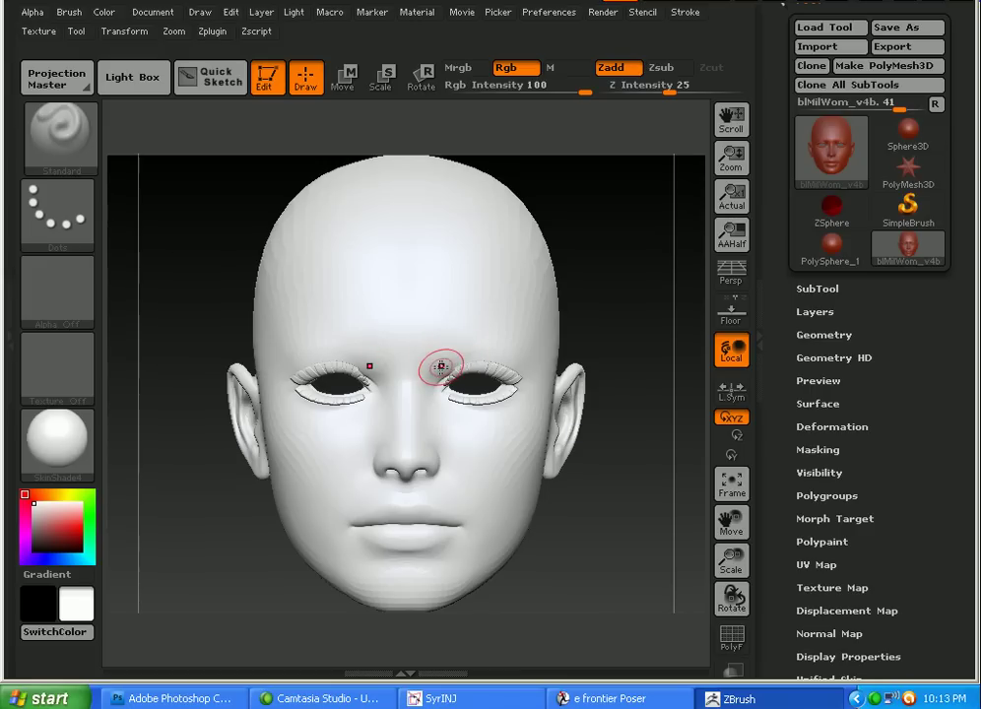
pyautogui.moveTo(439, 363)
pyautogui.mouseDown()
pyautogui.moveTo(416, 361)
pyautogui.moveTo(484, 350)
pyautogui.moveTo(532, 361)
pyautogui.moveTo(526, 405)
pyautogui.moveTo(473, 423)
pyautogui.moveTo(474, 475)
pyautogui.mouseUp()
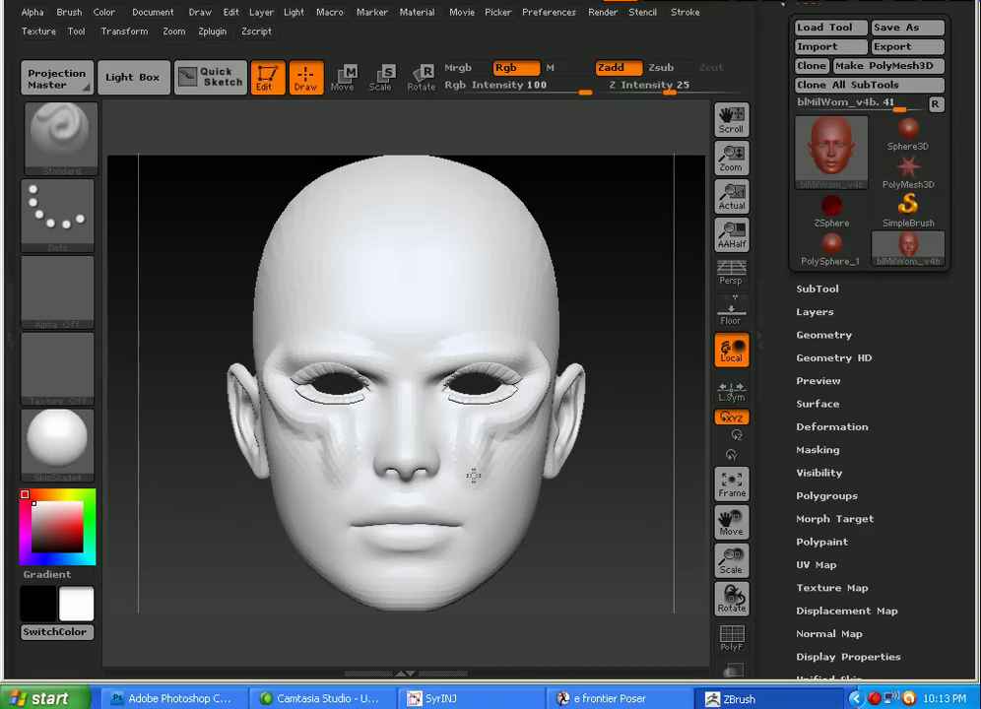
pyautogui.moveTo(596, 300); pyautogui.dragTo(532, 304)
pyautogui.moveTo(440, 354)
pyautogui.mouseDown()
pyautogui.moveTo(510, 313)
pyautogui.moveTo(587, 289)
pyautogui.moveTo(642, 292)
pyautogui.mouseUp()
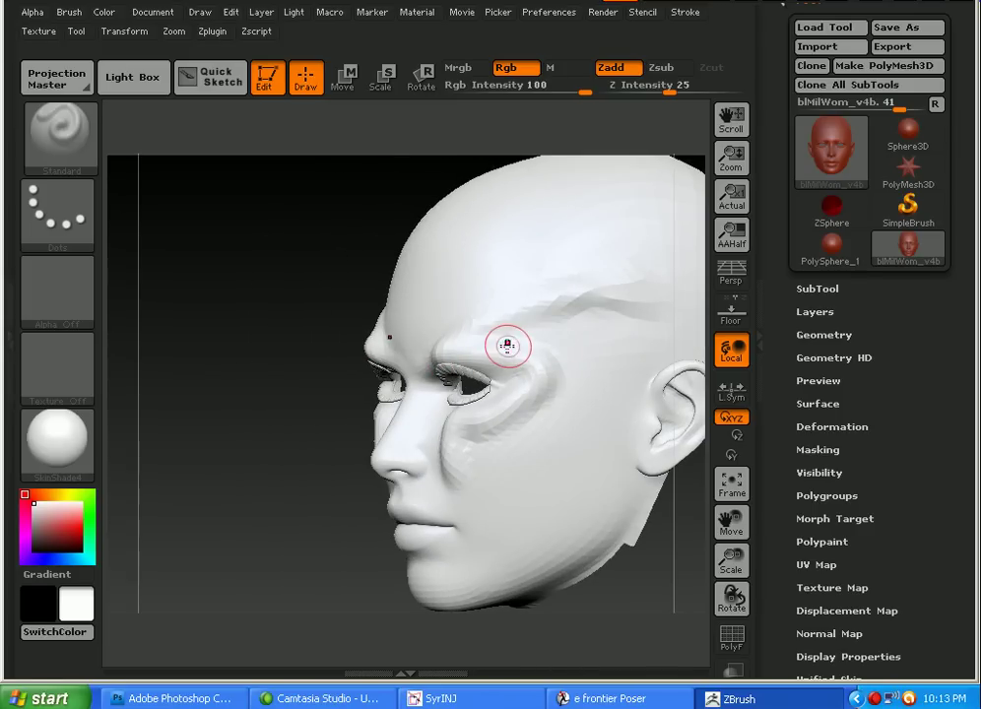
pyautogui.moveTo(505, 346); pyautogui.dragTo(680, 318)
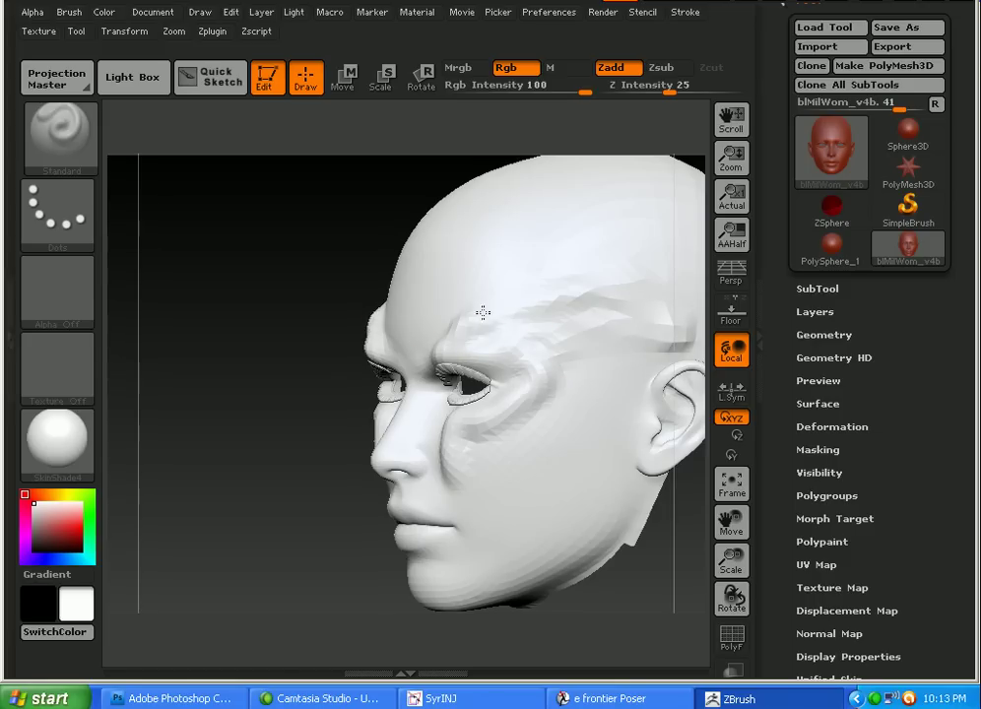
pyautogui.moveTo(459, 328)
pyautogui.mouseDown()
pyautogui.moveTo(438, 328)
pyautogui.moveTo(508, 263)
pyautogui.moveTo(589, 247)
pyautogui.mouseUp()
# - Build up mirrored vertical bumps on the forehead above the inner brows and touch up the brow and temple ridges
pyautogui.click(418, 300)
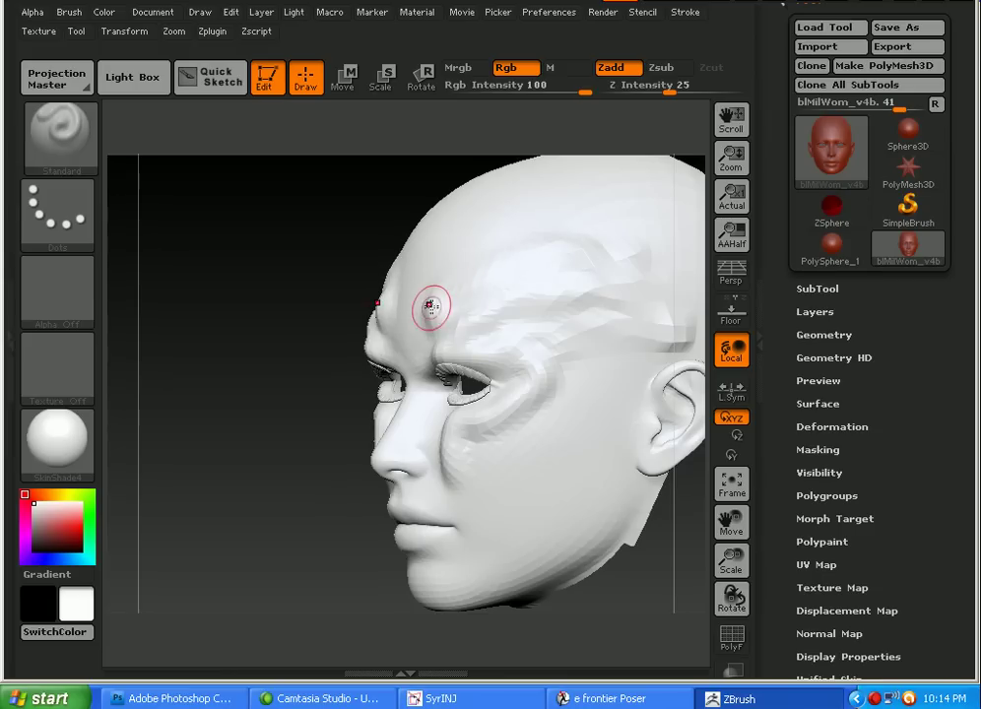
pyautogui.click(445, 330)
pyautogui.click(464, 340)
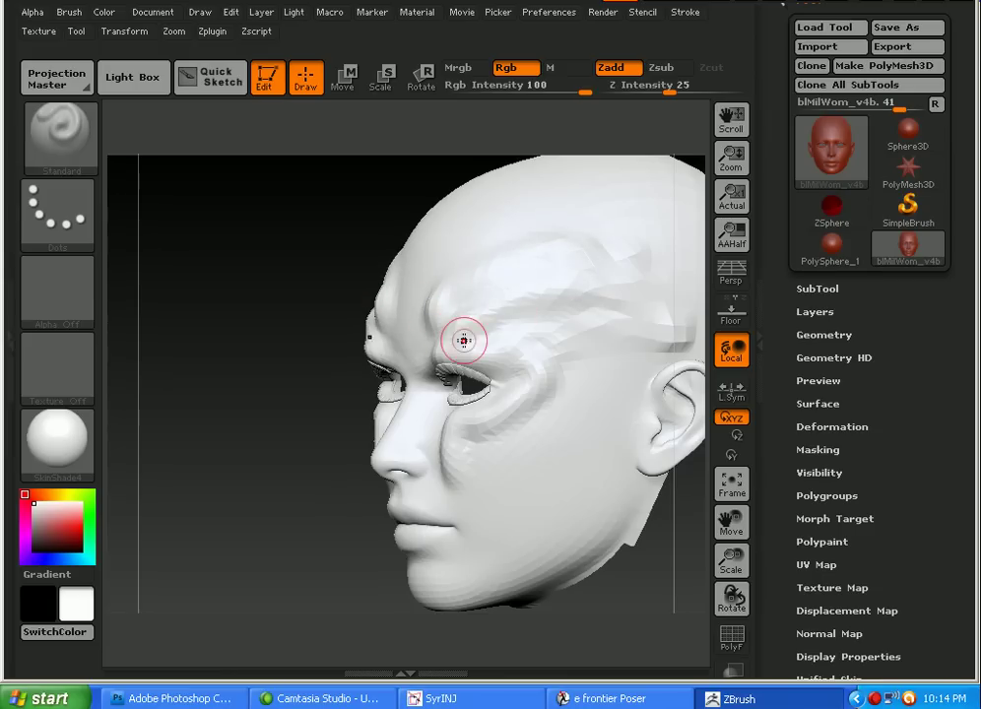
pyautogui.click(535, 323)
pyautogui.click(487, 324)
pyautogui.click(597, 342)
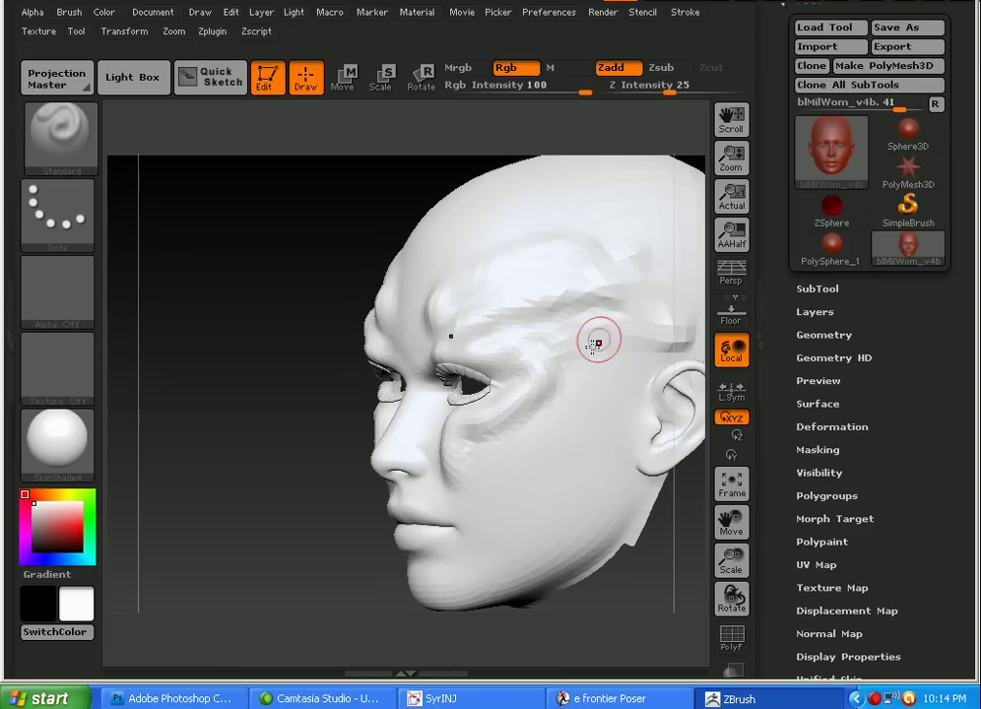
pyautogui.click(556, 415)
# - Try sculpting a ridge beside the mouth down to the chin and raised strokes from cheek to ear, undoing both
pyautogui.click(303, 416)
pyautogui.moveTo(303, 415)
pyautogui.mouseDown()
pyautogui.moveTo(410, 416)
pyautogui.moveTo(444, 400)
pyautogui.moveTo(460, 421)
pyautogui.mouseUp()
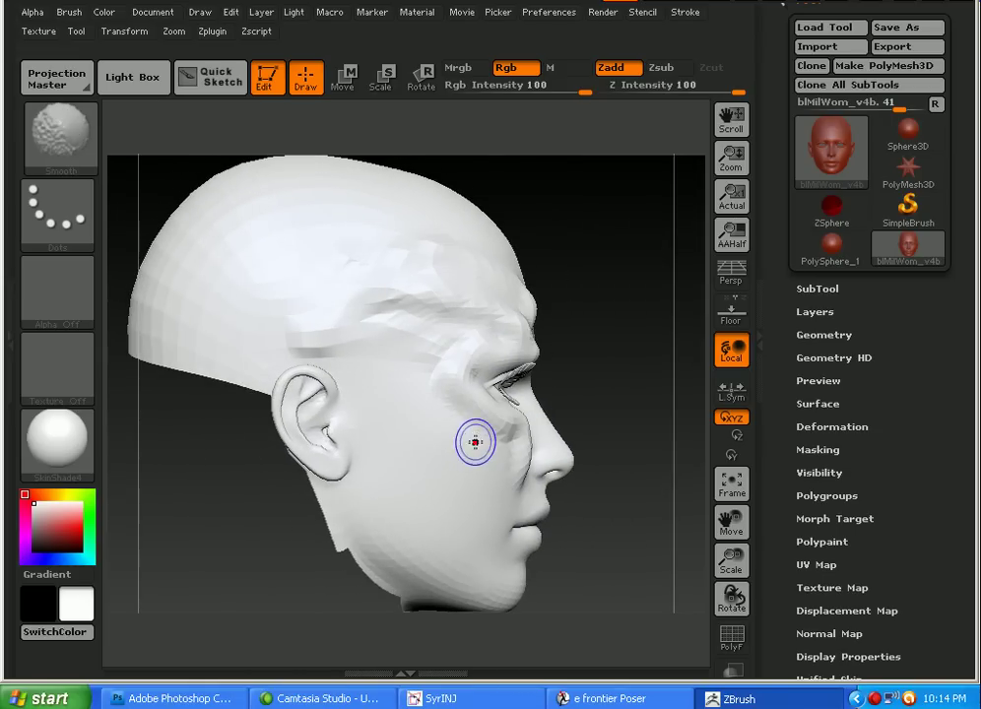
pyautogui.click(535, 486)
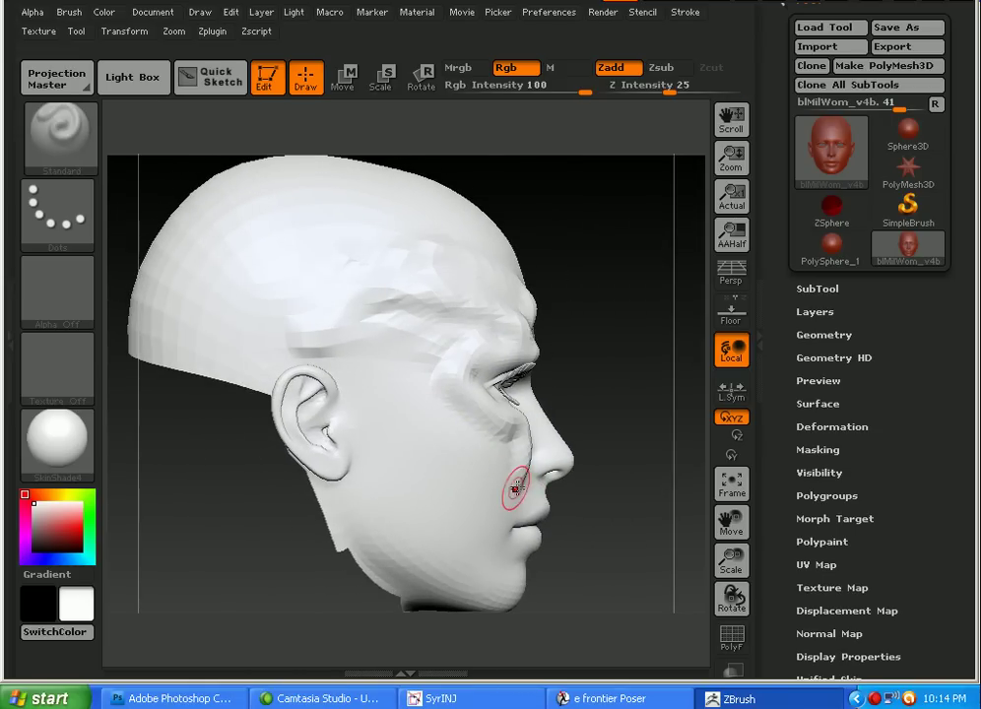
pyautogui.moveTo(513, 493); pyautogui.dragTo(505, 605)
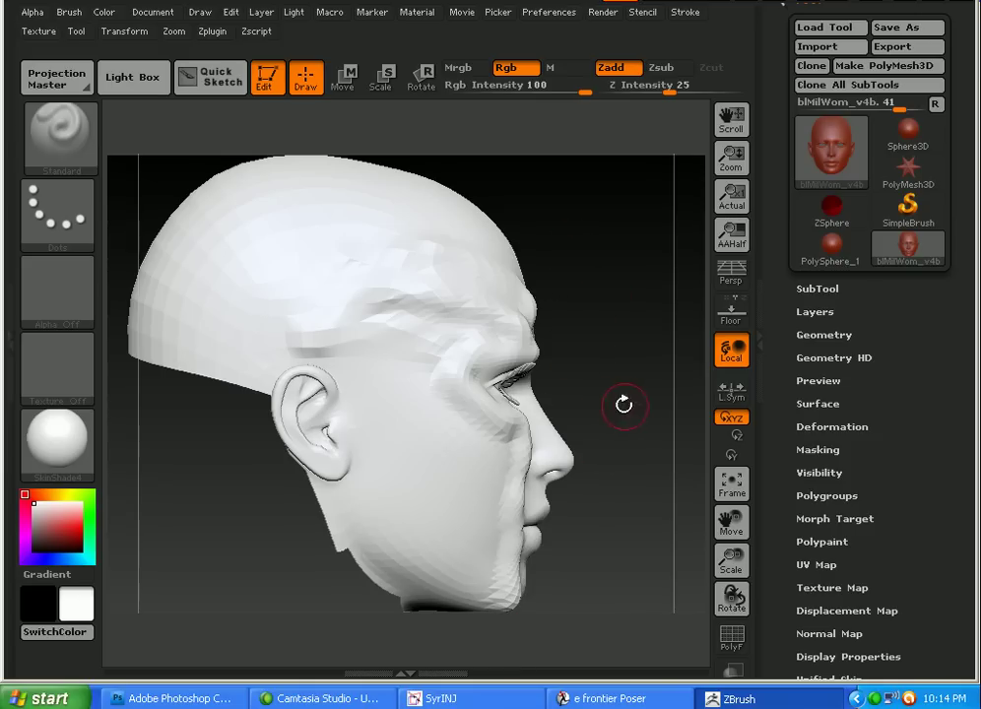
pyautogui.moveTo(623, 404); pyautogui.dragTo(596, 427)
pyautogui.click(523, 448)
pyautogui.moveTo(523, 448); pyautogui.dragTo(355, 385)
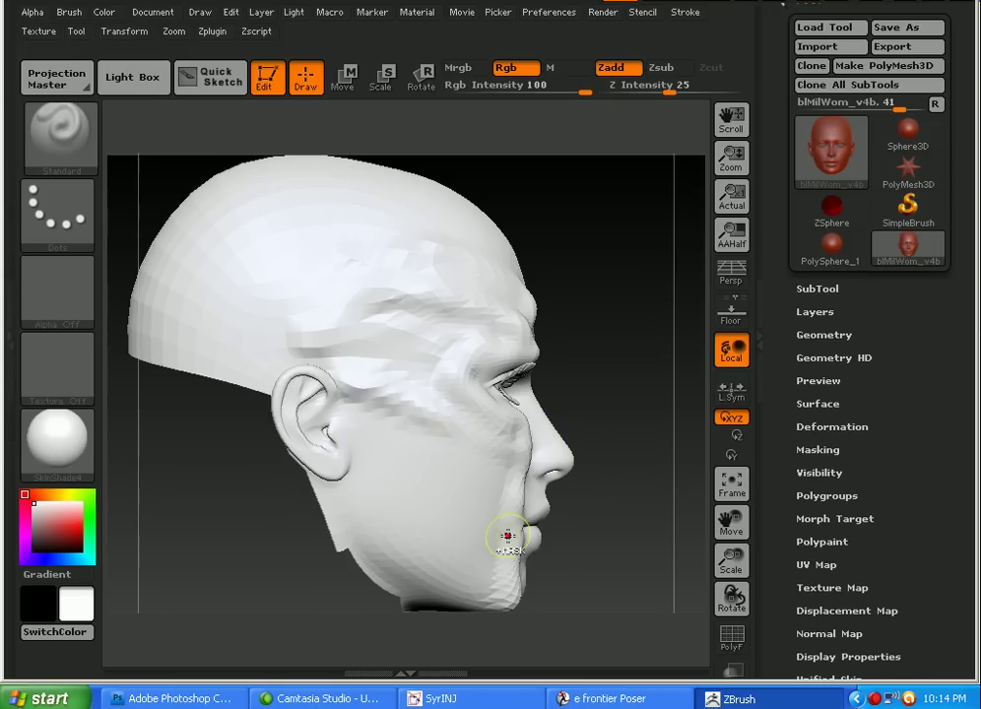
pyautogui.hotkey('ctrl', 'z')
pyautogui.hotkey('ctrl', 'z')
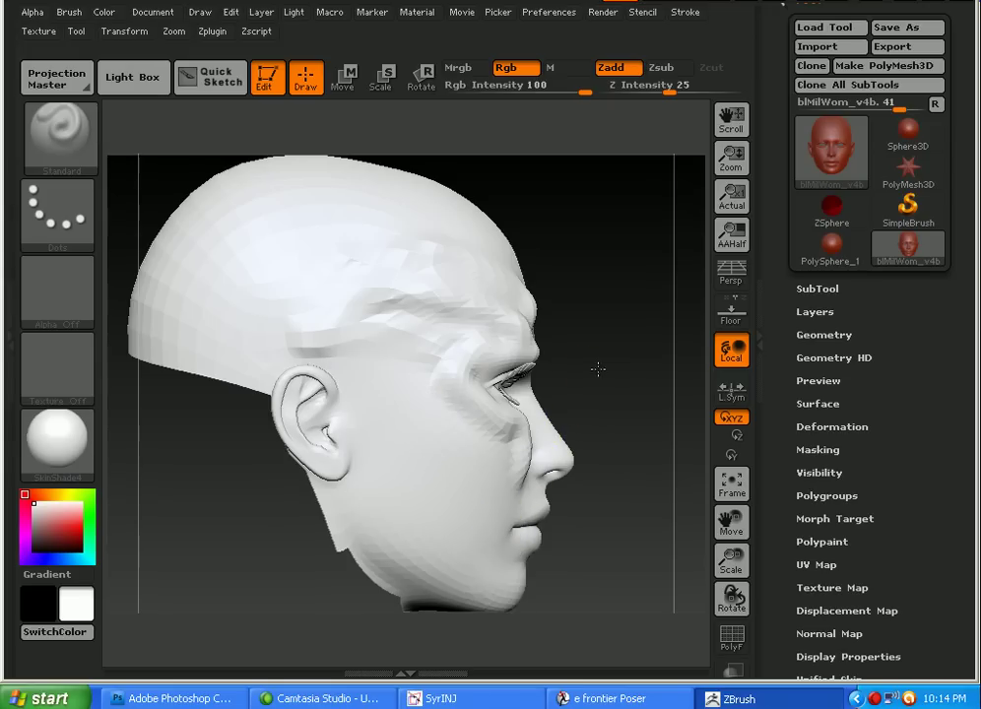
# - Smooth the sculpted ridges around the eyes, cheeks, temples and forehead to soften their edges
pyautogui.moveTo(597, 369)
pyautogui.mouseDown()
pyautogui.moveTo(455, 364)
pyautogui.moveTo(532, 369)
pyautogui.mouseUp()
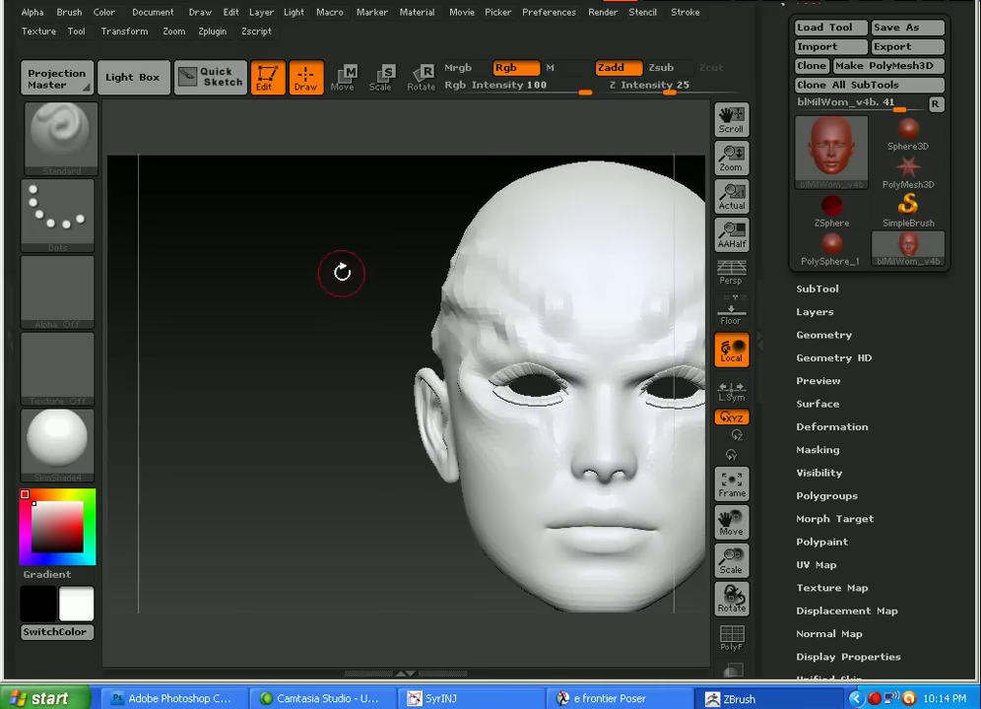
pyautogui.moveTo(340, 273); pyautogui.dragTo(418, 286)
pyautogui.press('shift')
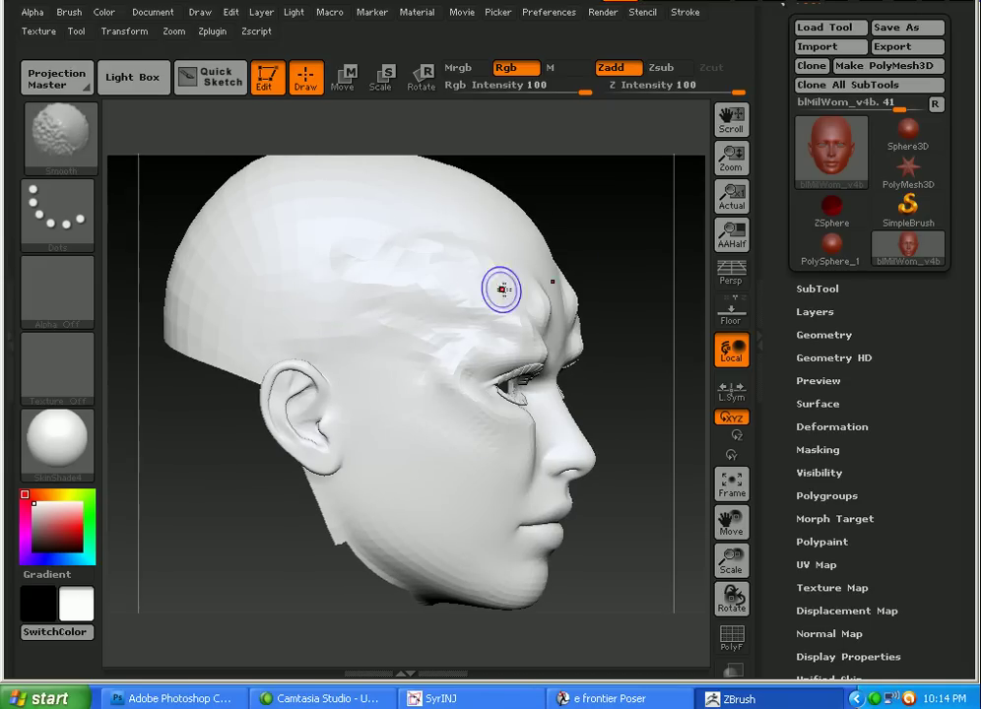
pyautogui.moveTo(616, 256); pyautogui.dragTo(541, 256)
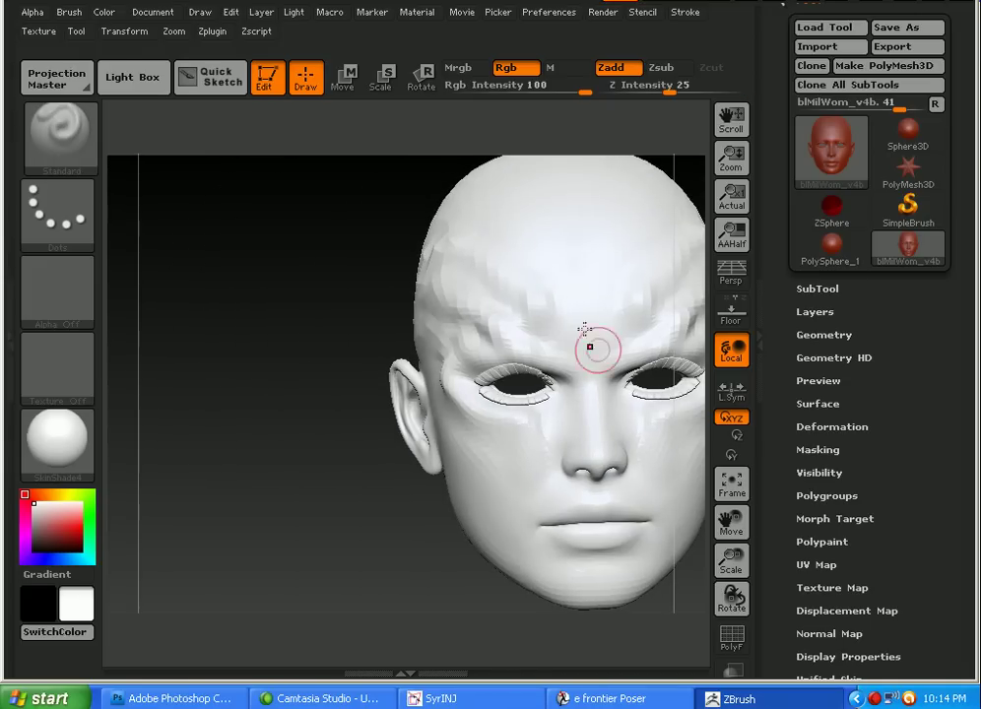
# - Show the head in profile and switch to the Move brush with a draw size of 65
pyautogui.moveTo(727, 520); pyautogui.dragTo(674, 496)
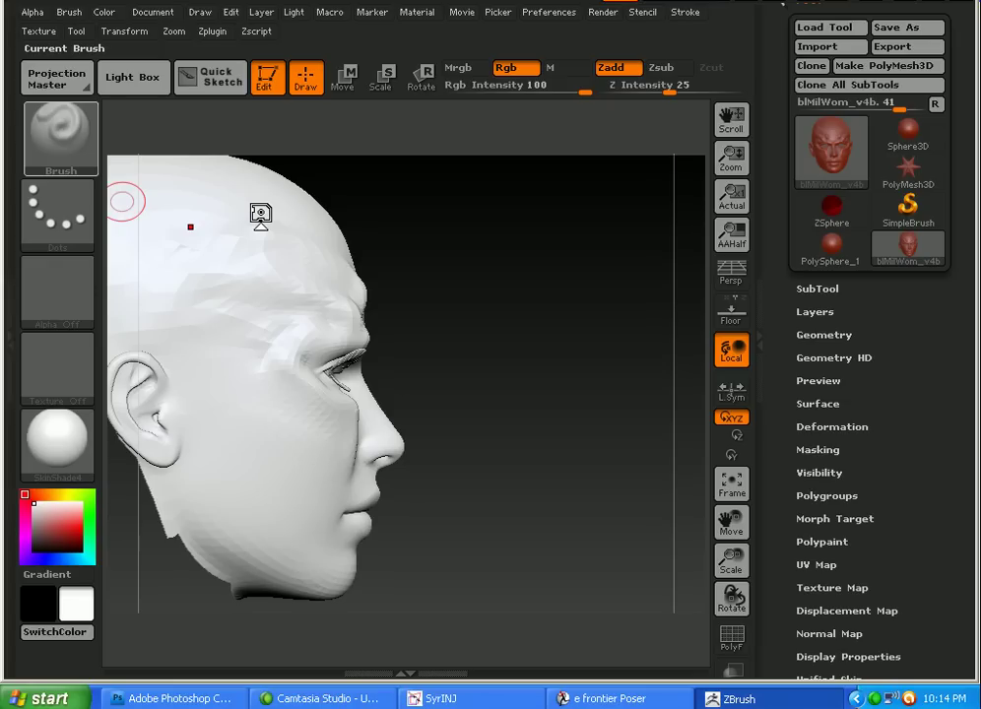
pyautogui.press('b')
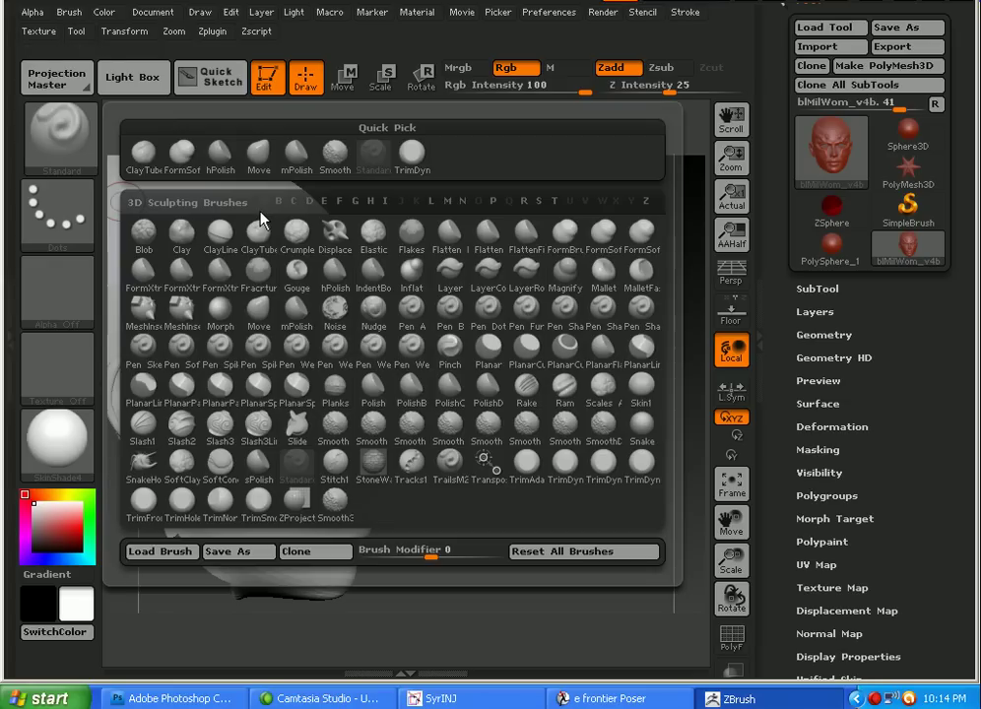
pyautogui.click(258, 151)
pyautogui.press('space')
pyautogui.moveTo(469, 392); pyautogui.dragTo(492, 392)
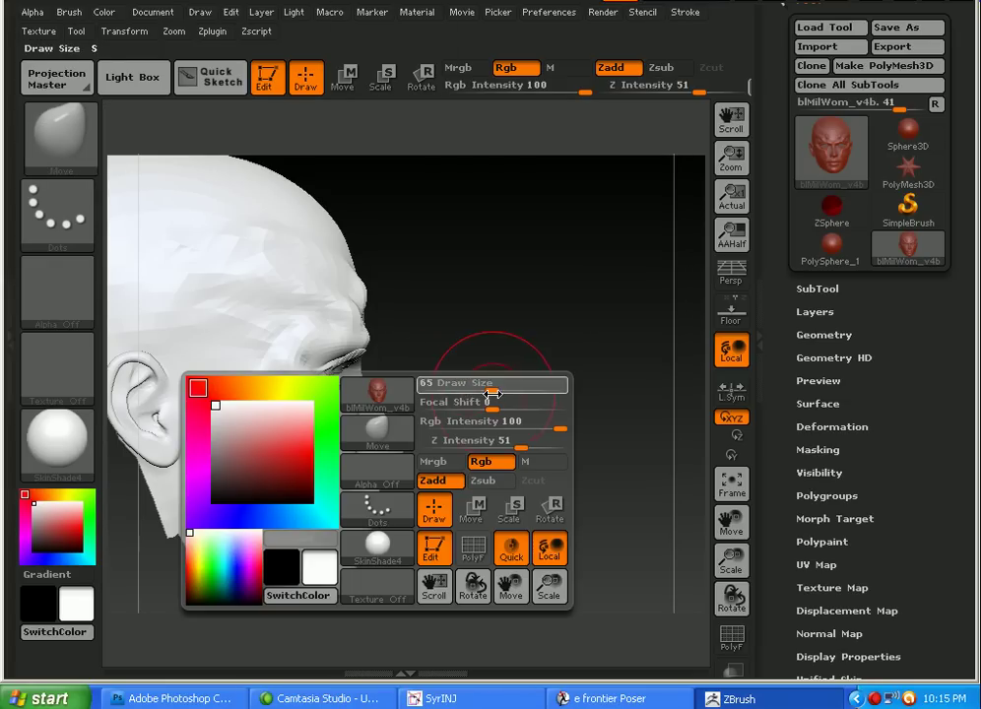
# - Try pulling the lips and the chin forward in profile with the Move brush, undoing each pull
pyautogui.moveTo(364, 519); pyautogui.dragTo(405, 517)
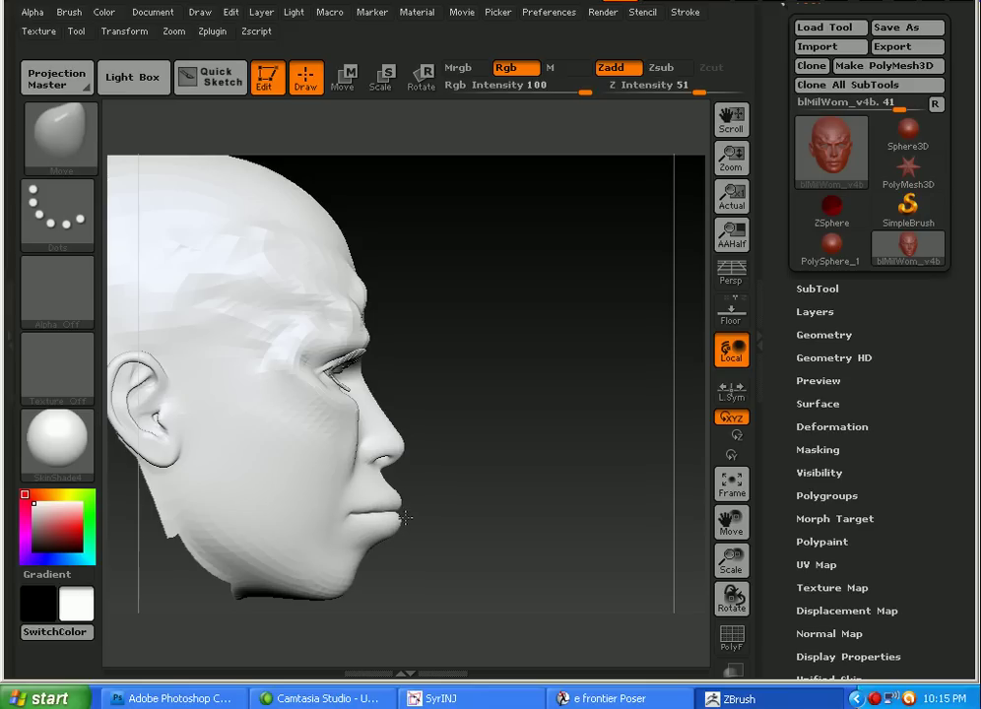
pyautogui.hotkey('ctrl', 'z')
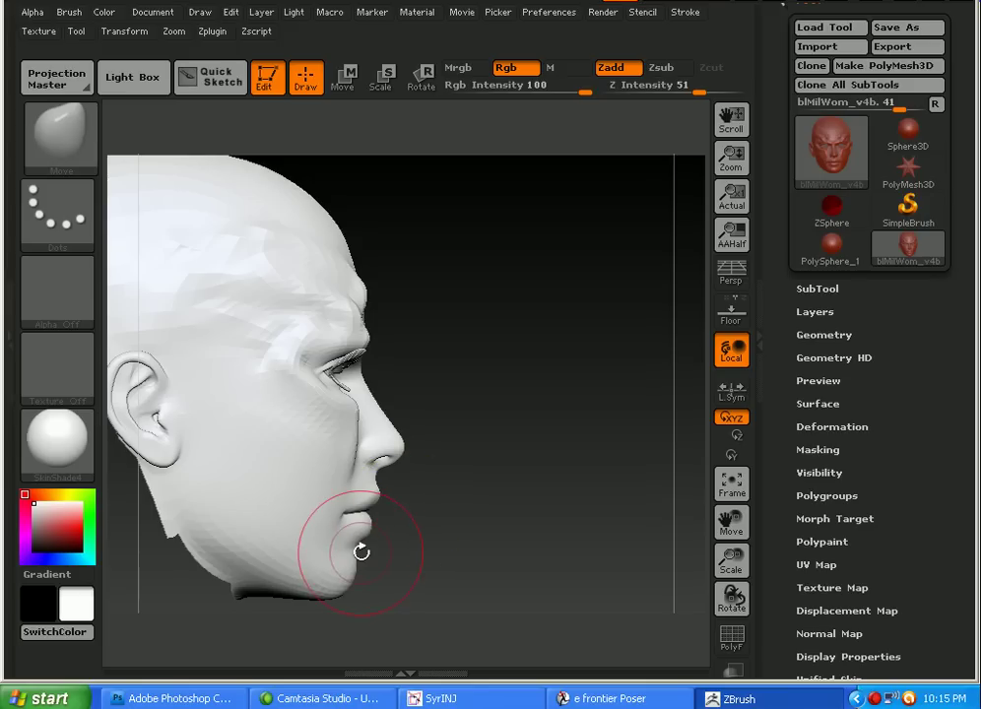
pyautogui.moveTo(351, 575); pyautogui.dragTo(398, 588)
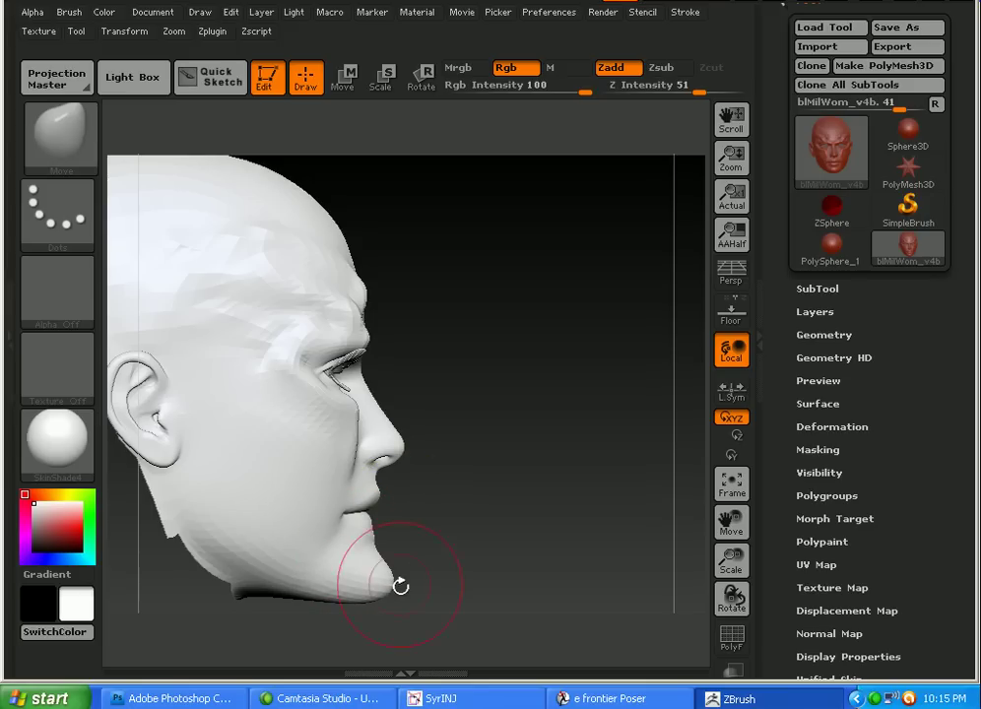
pyautogui.hotkey('ctrl', 'z')
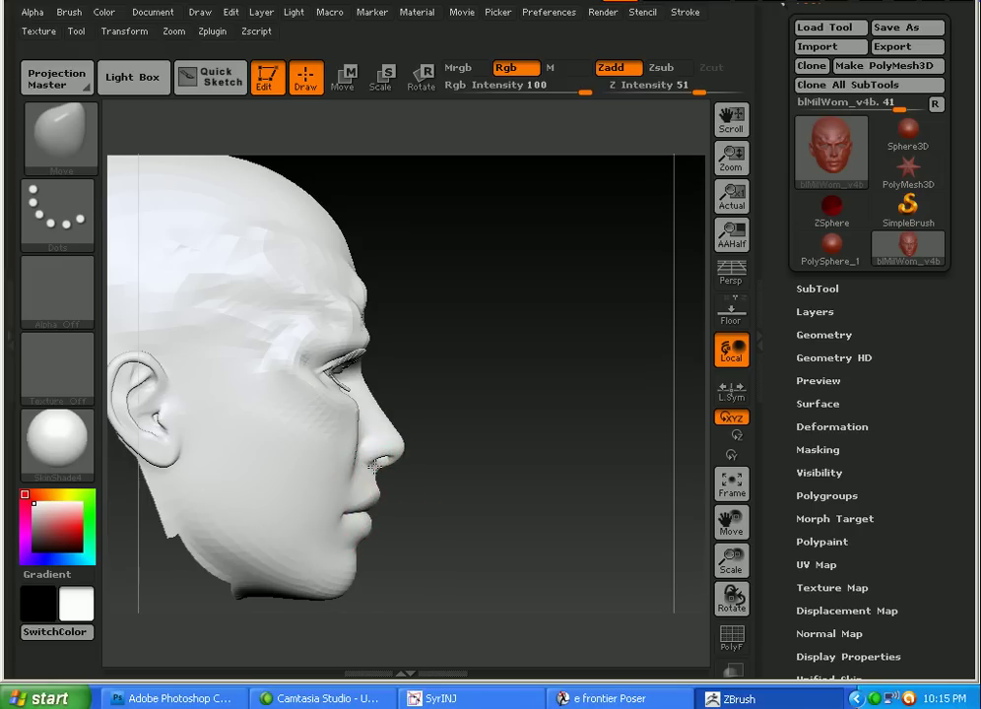
# - Pull the nose tip and upper lip forward in profile with the Move brush and check the shape from the front and side
pyautogui.moveTo(374, 466); pyautogui.dragTo(412, 464)
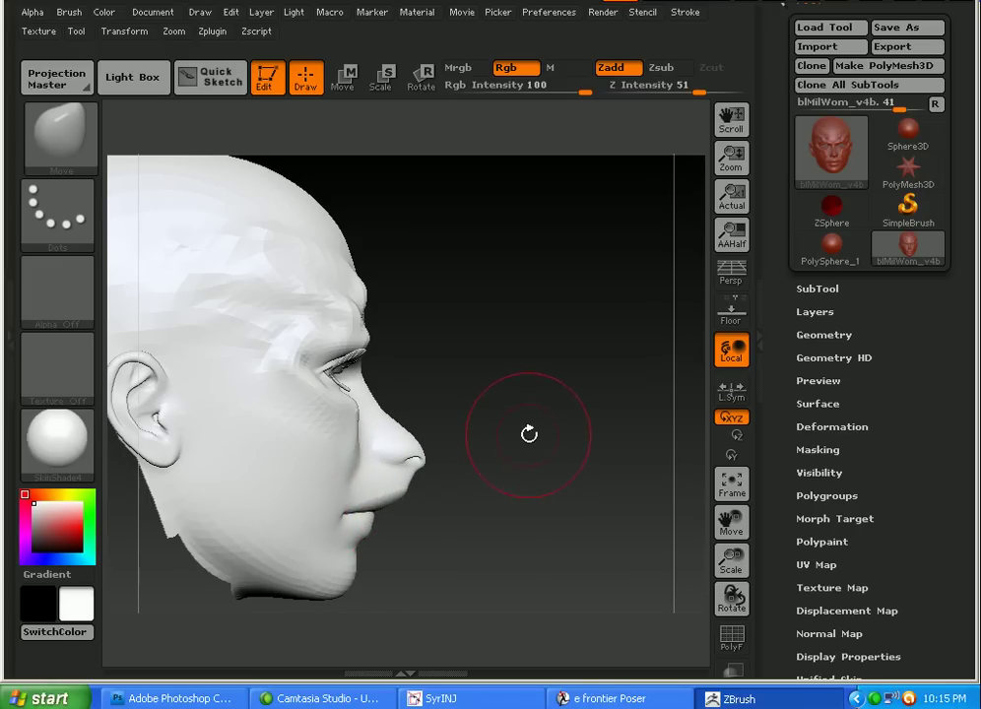
pyautogui.moveTo(528, 433)
pyautogui.mouseDown()
pyautogui.moveTo(400, 439)
pyautogui.moveTo(462, 453)
pyautogui.moveTo(464, 464)
pyautogui.moveTo(462, 454)
pyautogui.moveTo(412, 485)
pyautogui.mouseUp()
pyautogui.hotkey('ctrl', 'z')
pyautogui.hotkey('ctrl', 'z')
pyautogui.hotkey('ctrl', 'z')
pyautogui.hotkey('ctrl', 'z')
pyautogui.hotkey('ctrl', 'z')
pyautogui.hotkey('ctrl', 'z')
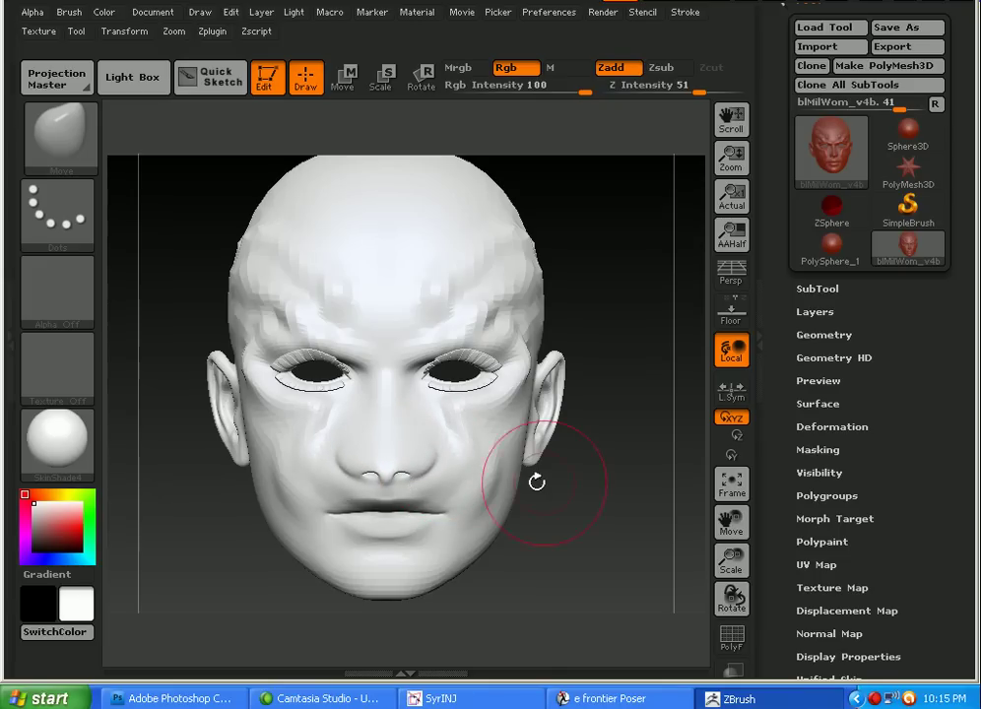
pyautogui.moveTo(591, 490); pyautogui.dragTo(530, 490)
pyautogui.moveTo(272, 379); pyautogui.dragTo(415, 413)
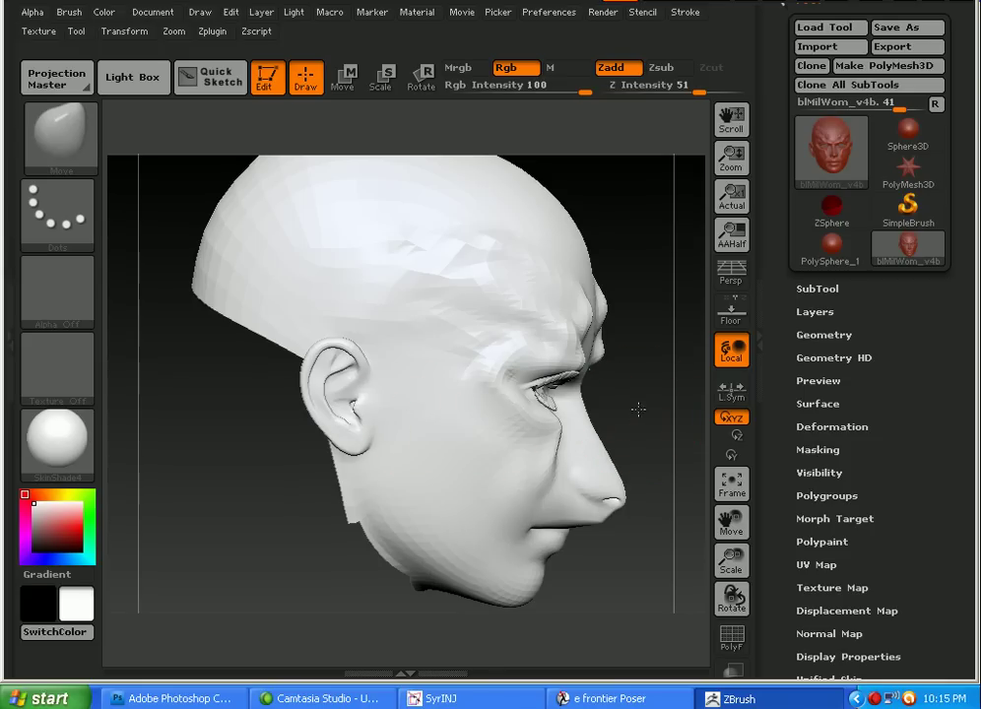
pyautogui.moveTo(637, 407); pyautogui.dragTo(608, 368)
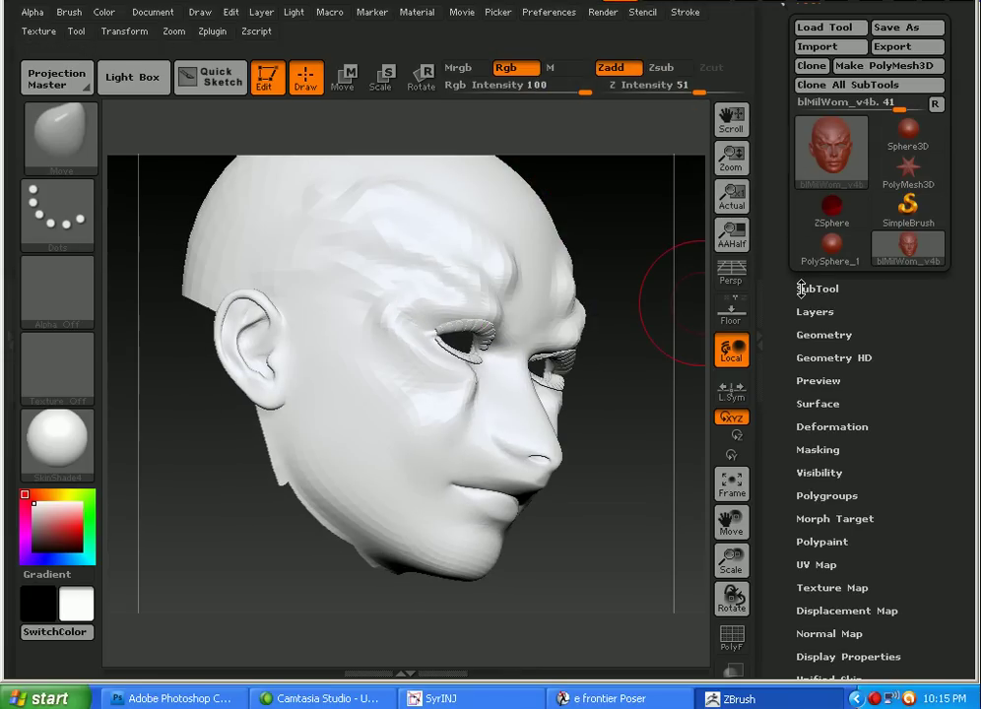
# - Split the hidden body from the head into a separate subtool and inspect the two subtools
pyautogui.click(817, 289)
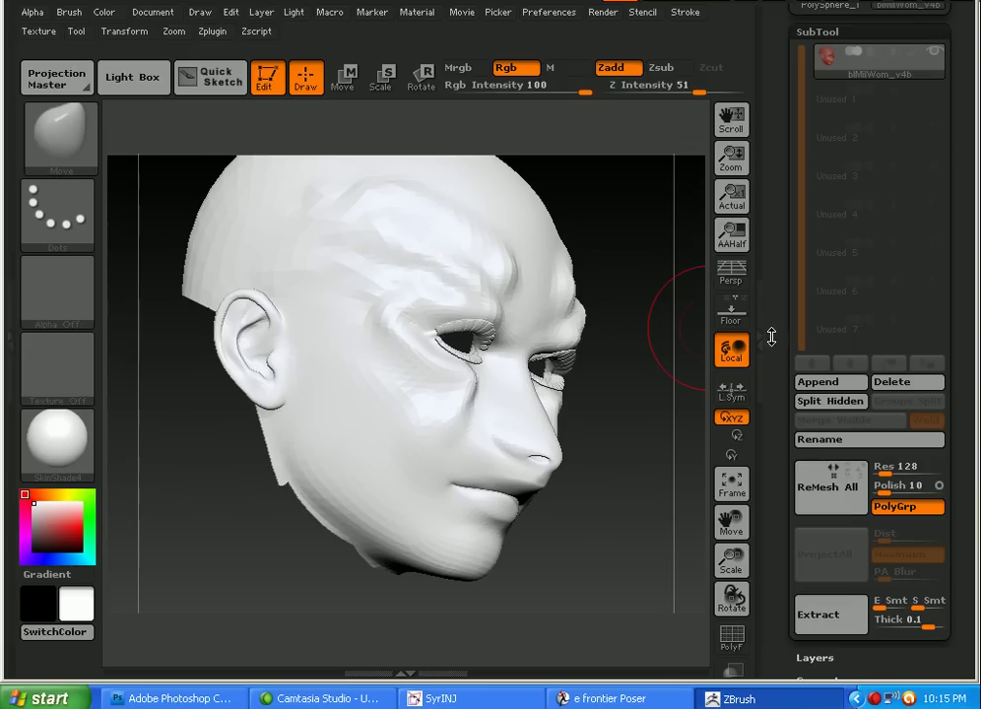
pyautogui.click(828, 401)
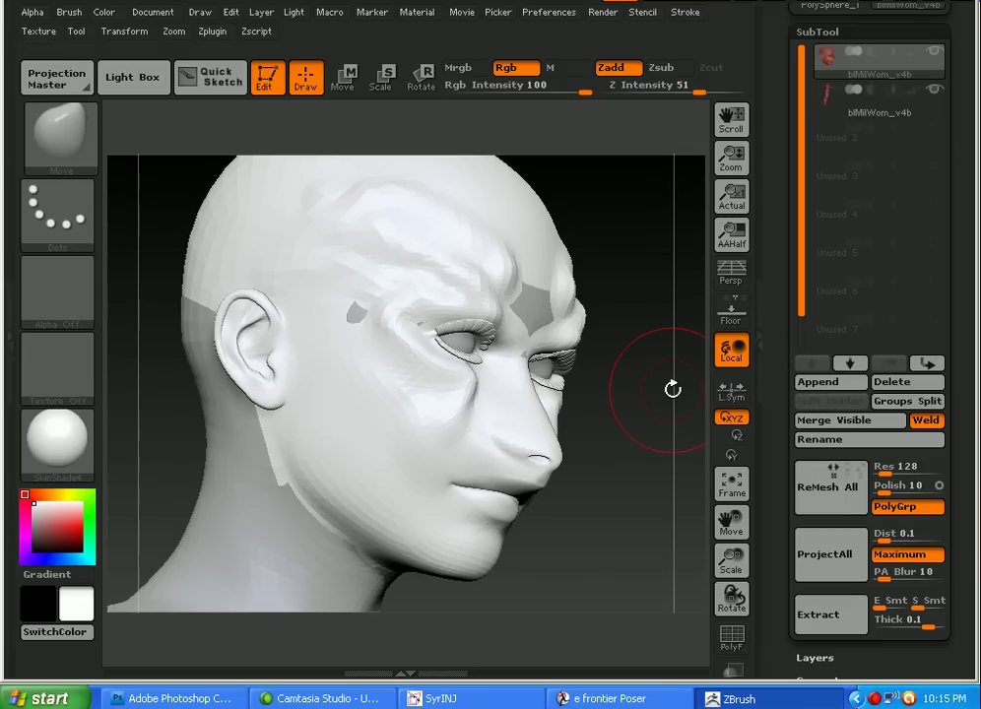
pyautogui.moveTo(828, 63)
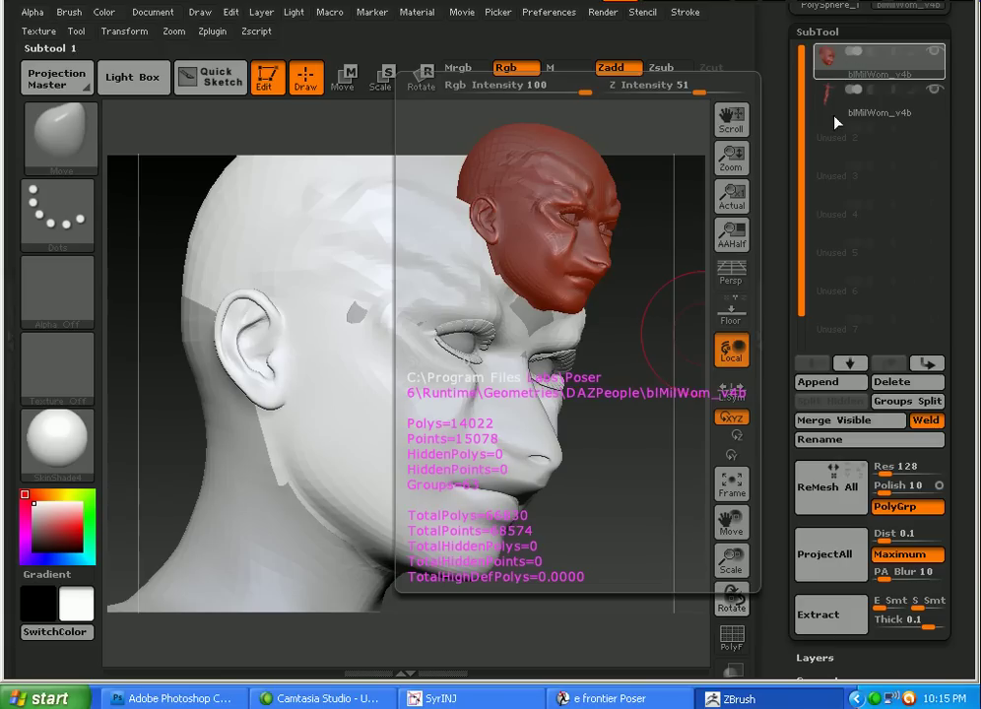
pyautogui.moveTo(833, 116)
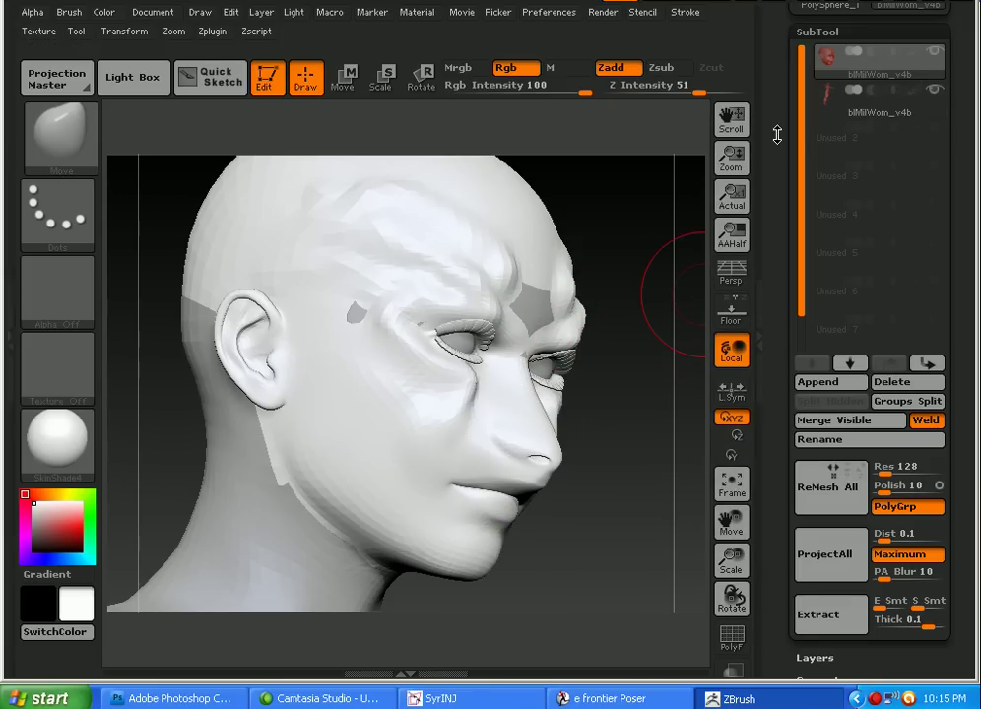
# - Export the head subtool to the Desktop as an OBJ file named head, replacing the existing file
pyautogui.moveTo(777, 135); pyautogui.dragTo(777, 406)
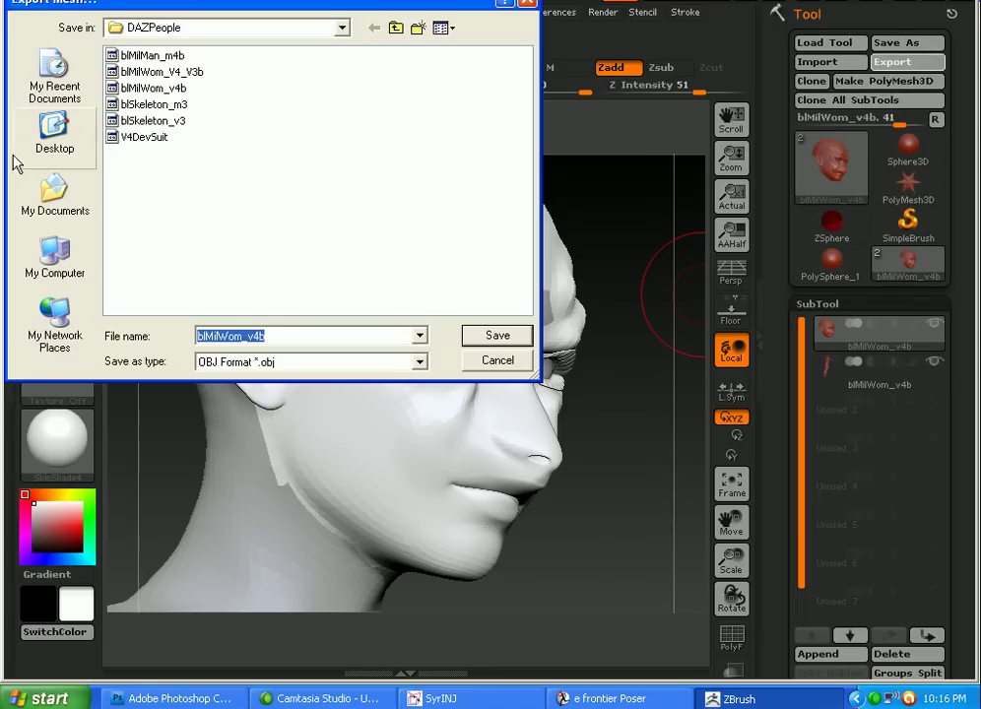
pyautogui.click(55, 130)
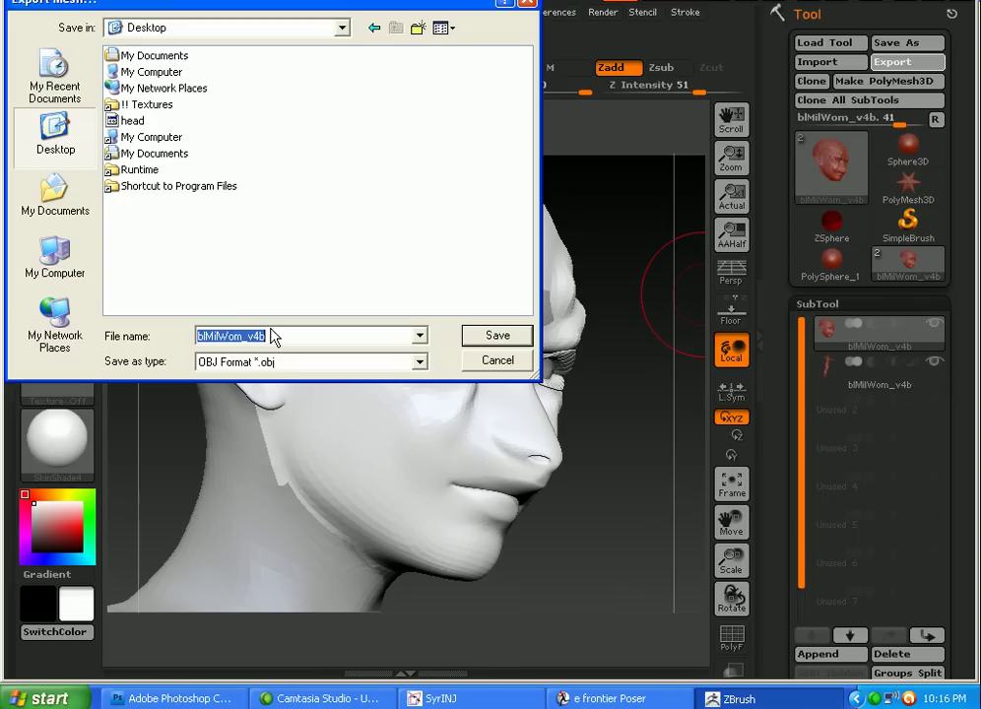
pyautogui.write('head')
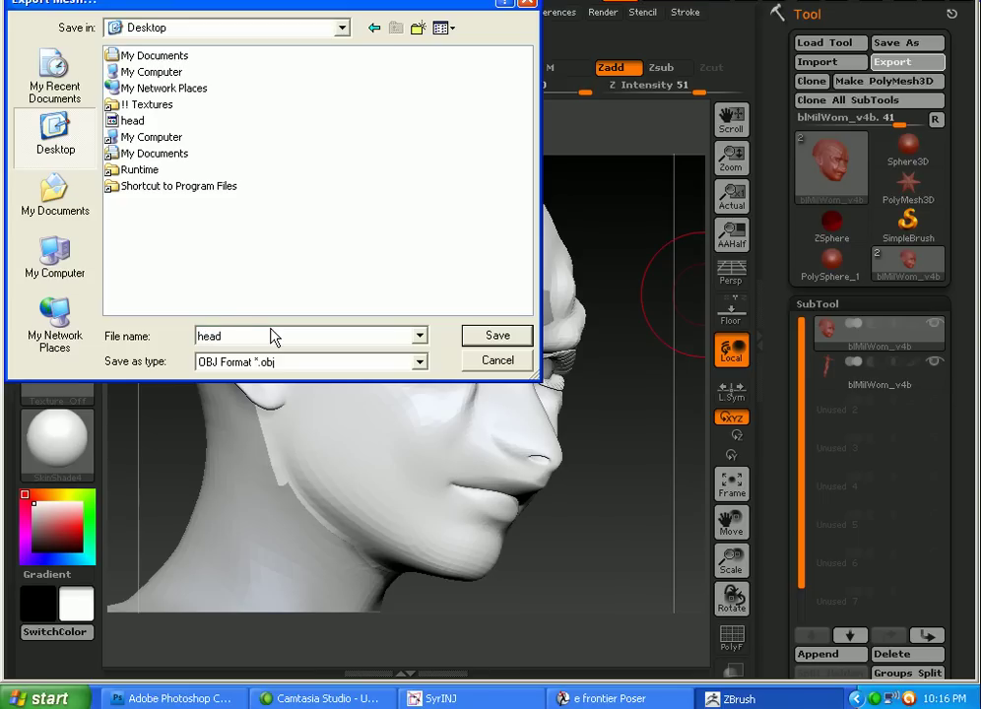
pyautogui.press('Return')
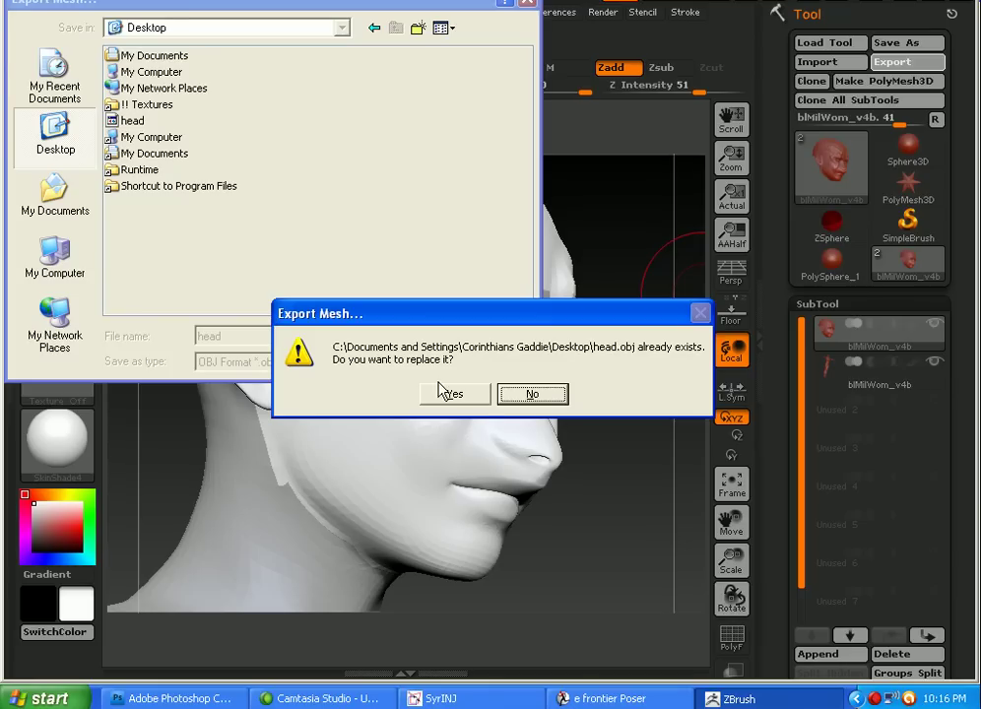
pyautogui.click(478, 396)
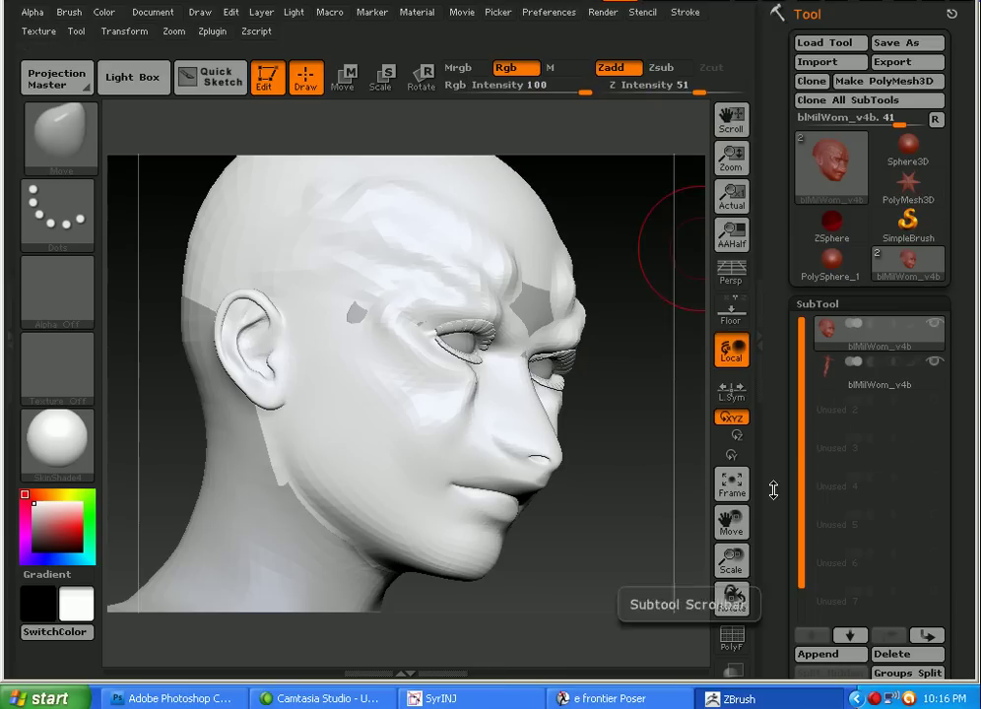
# - Switch to Poser and load head.OBJ from the Desktop as a morph target for Victoria4's head, labelled MONSTER
pyautogui.click(596, 701)
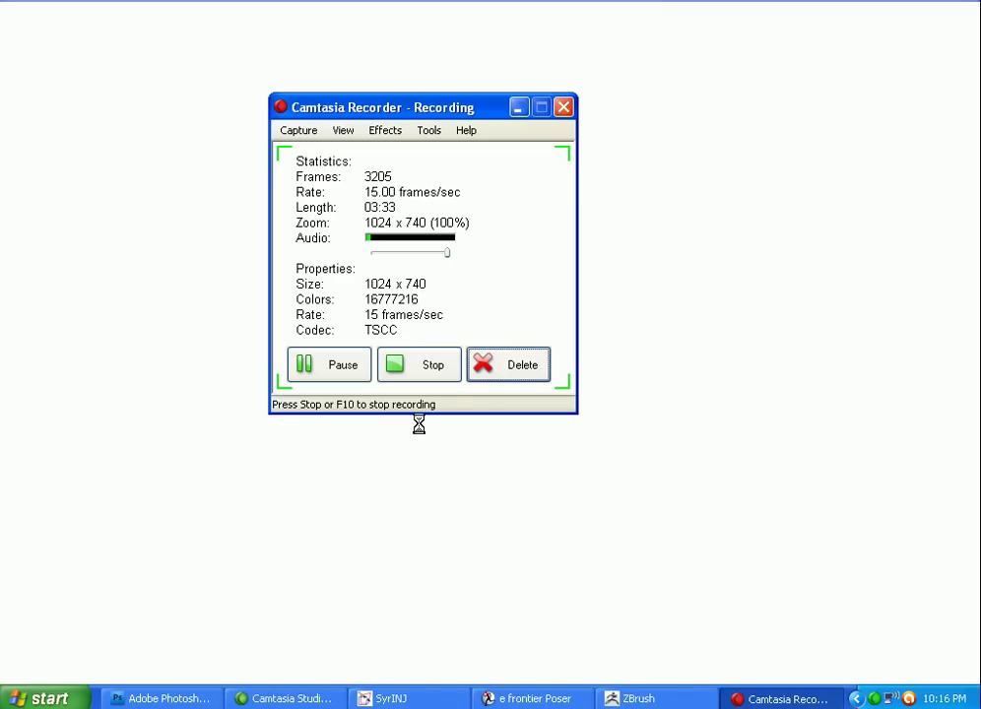
pyautogui.click(343, 366)
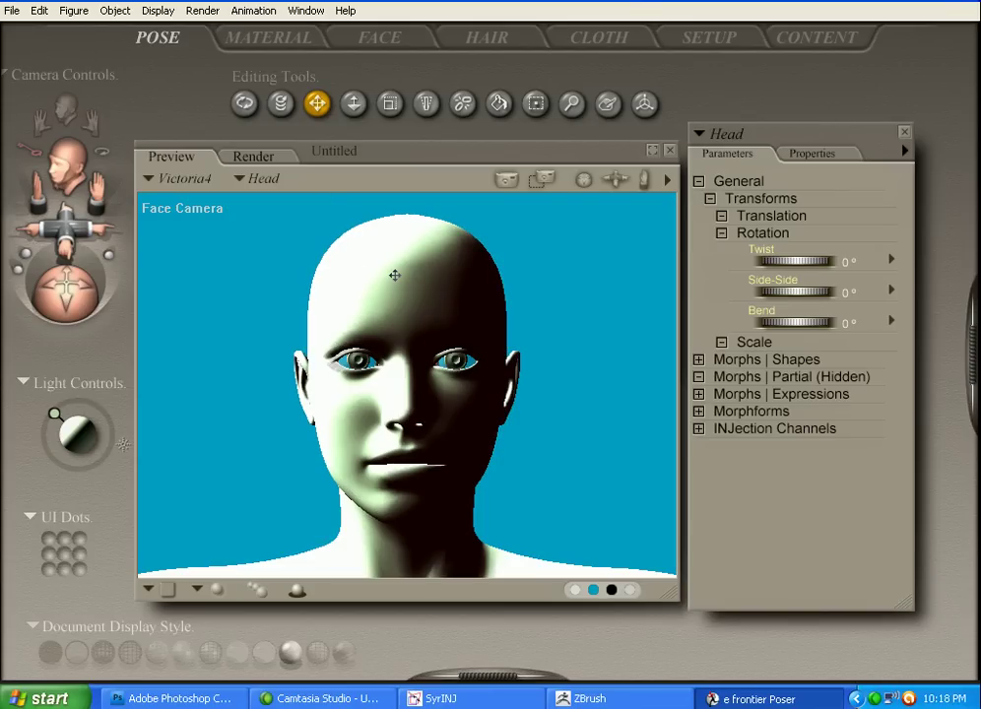
pyautogui.click(114, 10)
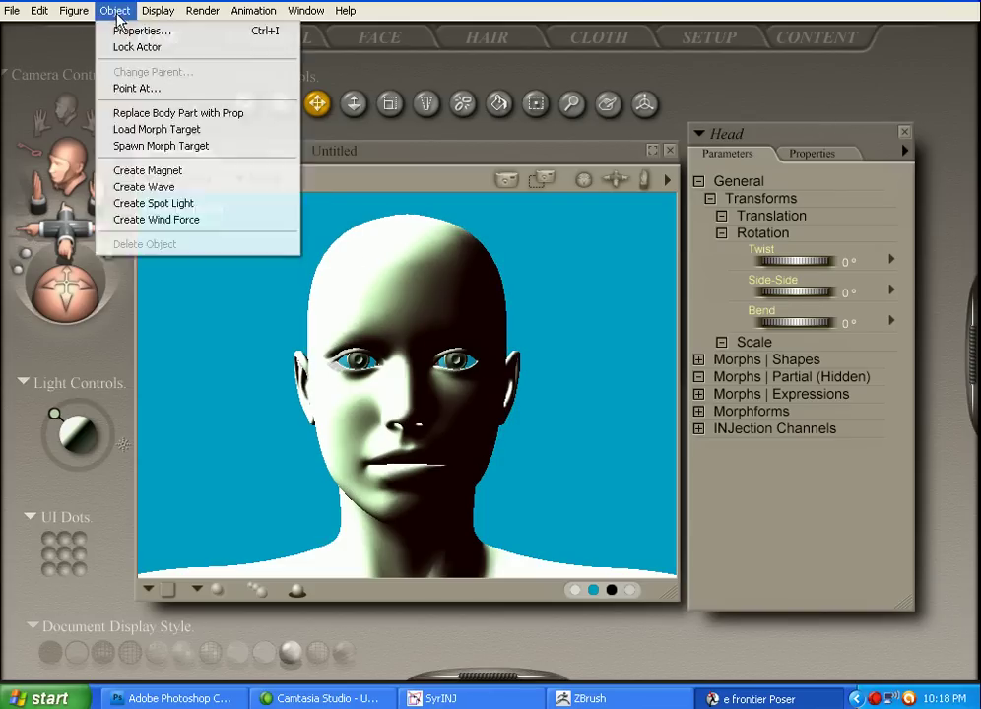
pyautogui.click(158, 133)
pyautogui.click(572, 322)
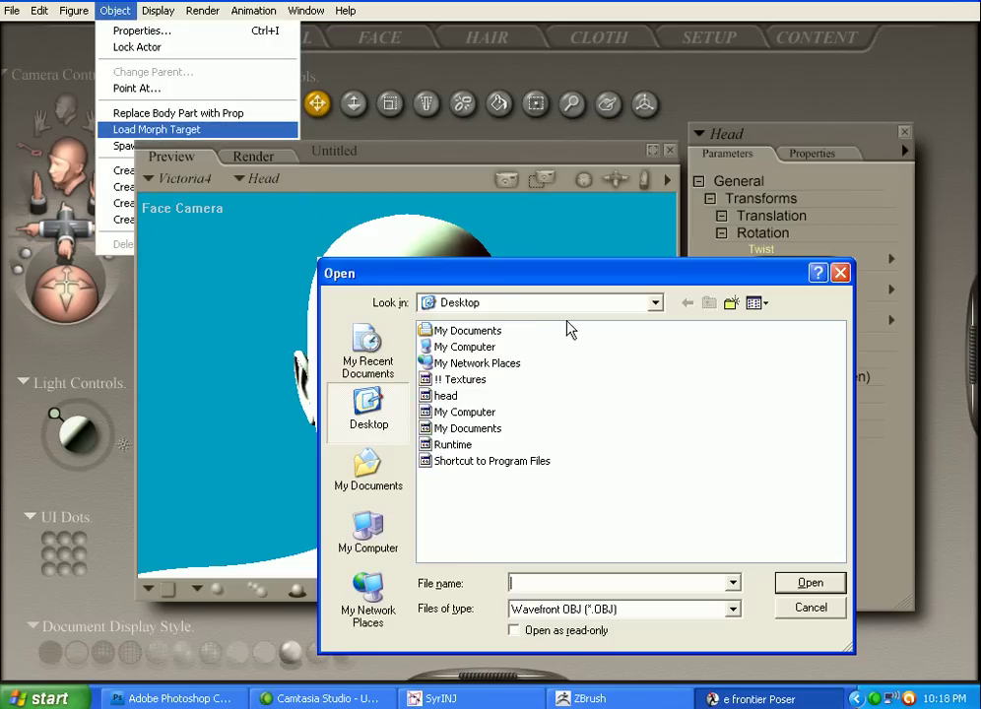
pyautogui.click(444, 396)
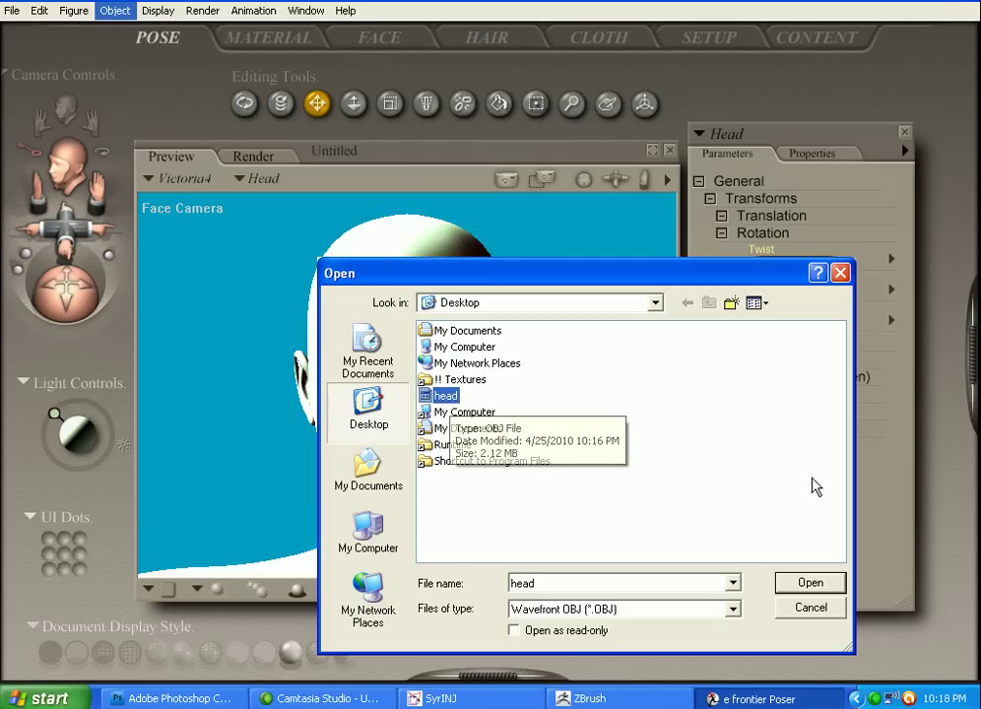
pyautogui.click(806, 582)
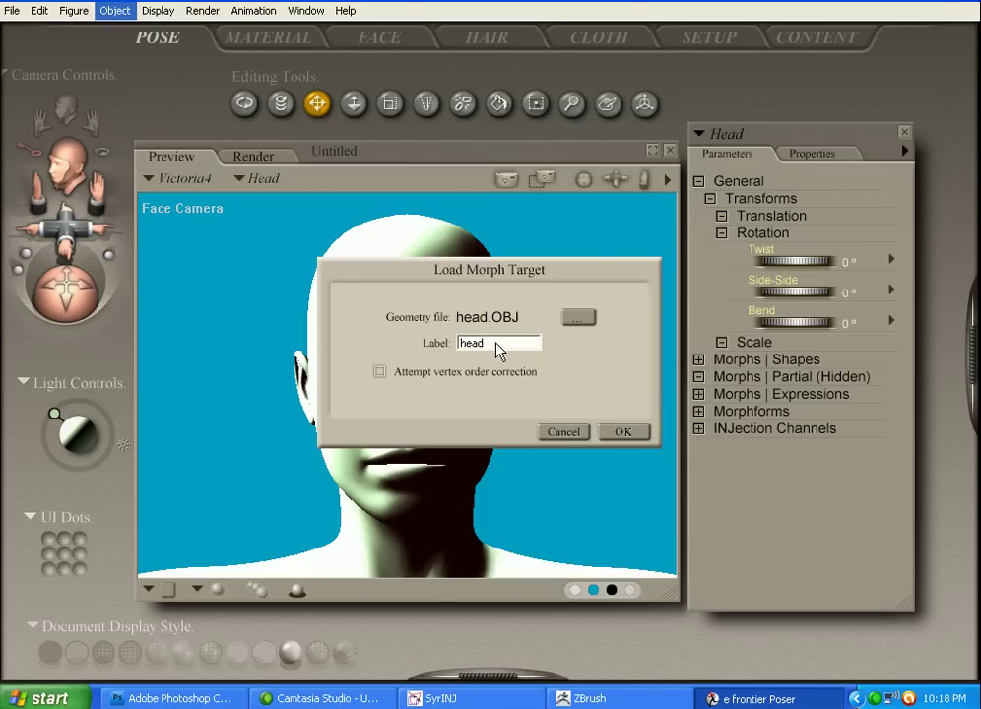
pyautogui.moveTo(496, 342); pyautogui.dragTo(410, 322)
pyautogui.write('MONSTER')
pyautogui.click(626, 432)
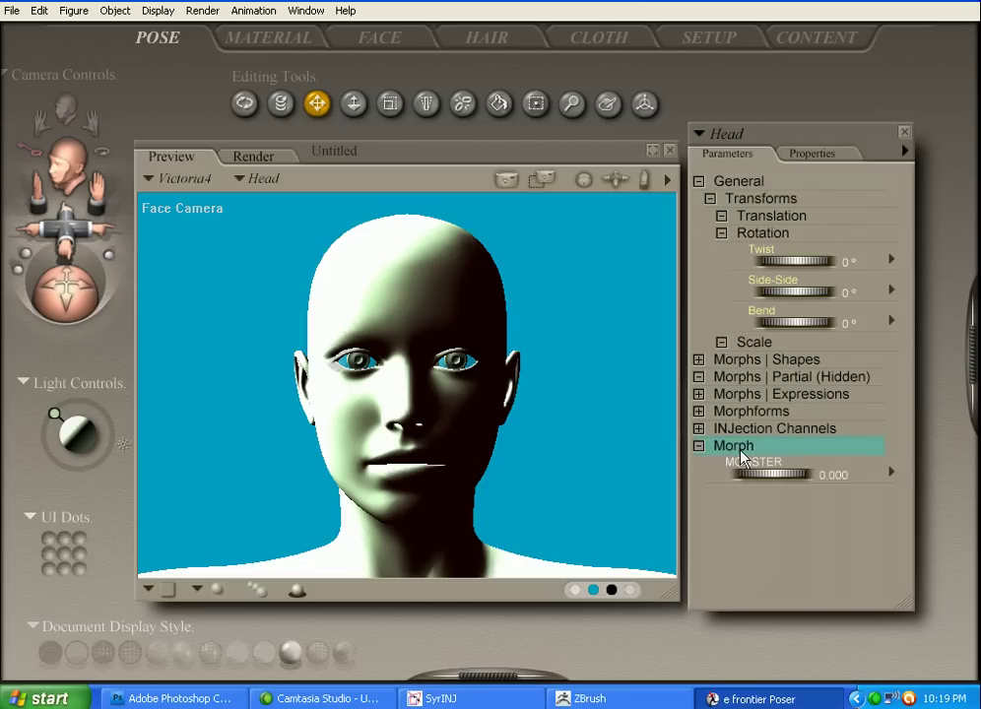
# - Set the MONSTER morph to 1 and rotate the face camera to view the head at a three-quarter angle
pyautogui.click(831, 478)
pyautogui.write('1')
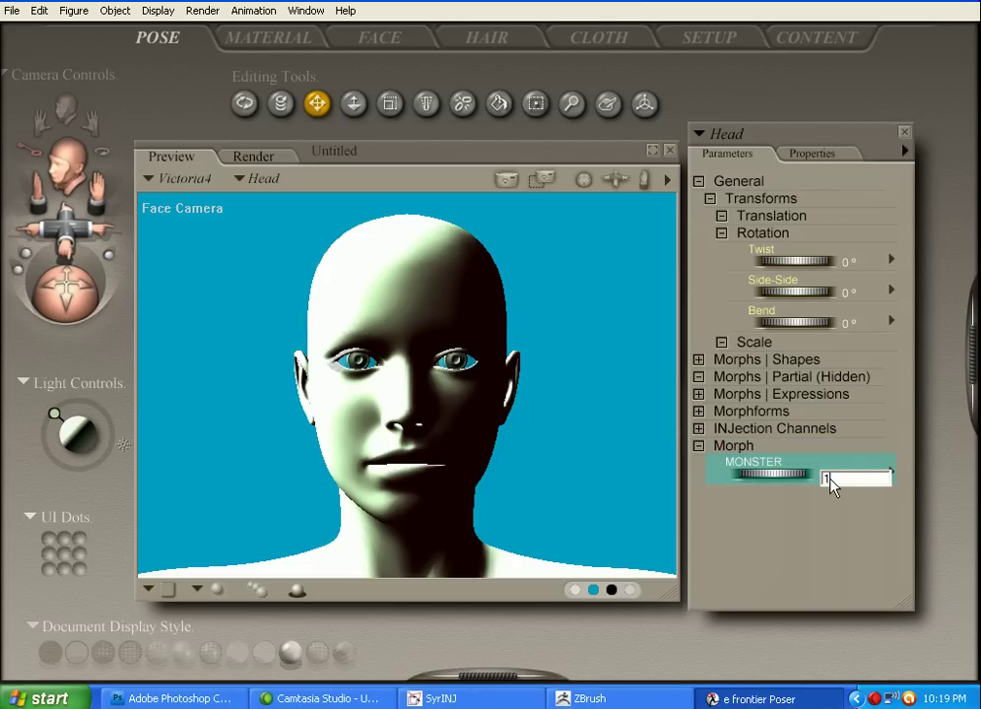
pyautogui.press('Return')
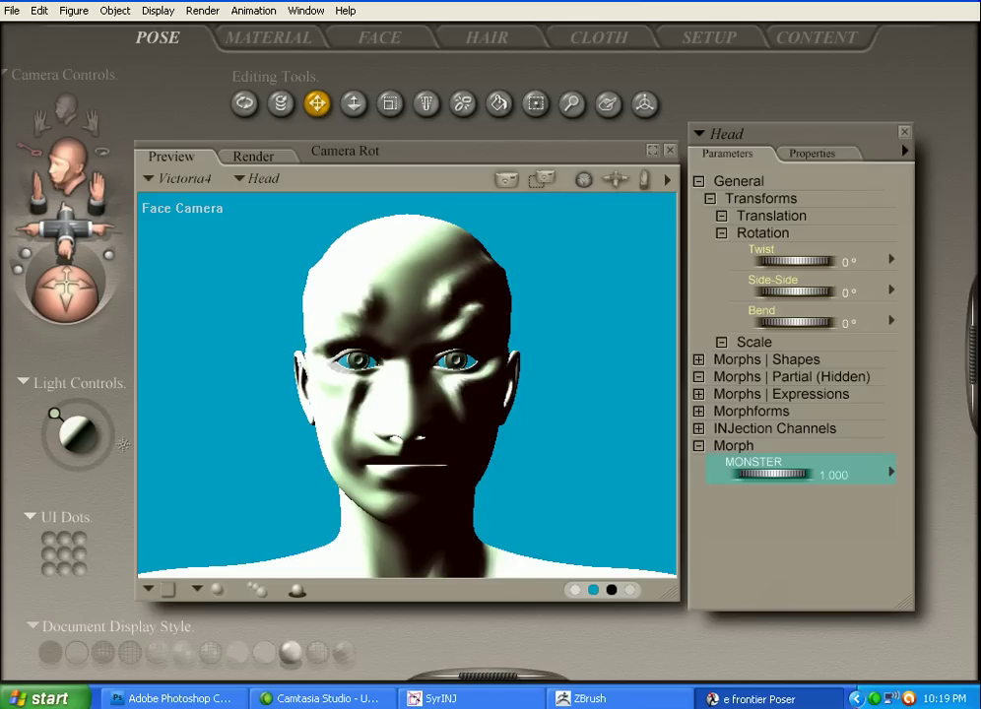
pyautogui.moveTo(583, 179); pyautogui.dragTo(473, 182)
pyautogui.moveTo(364, 211); pyautogui.dragTo(303, 219)
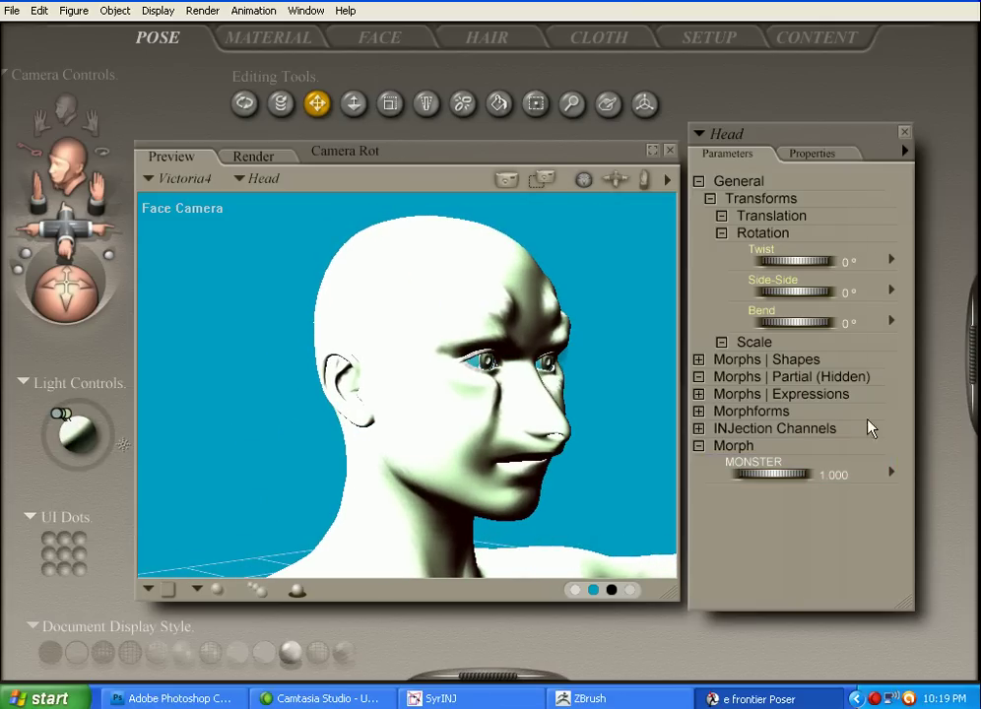
# - Set the MONSTER morph to 0 and rotate the face camera back to the front of the head
pyautogui.click(844, 475)
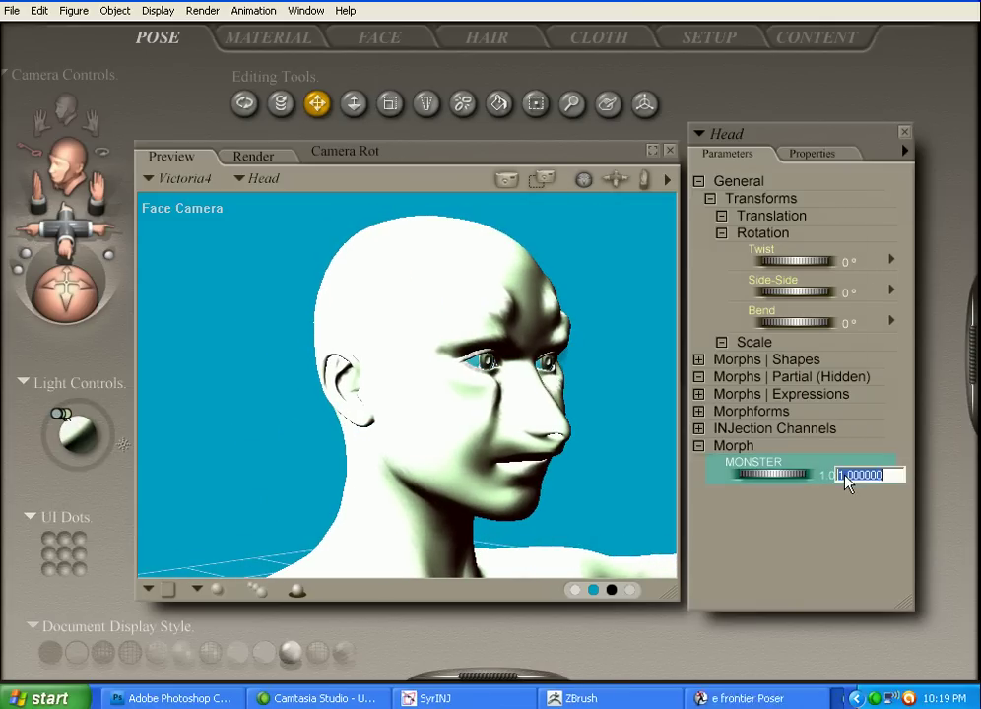
pyautogui.write('0')
pyautogui.press('Return')
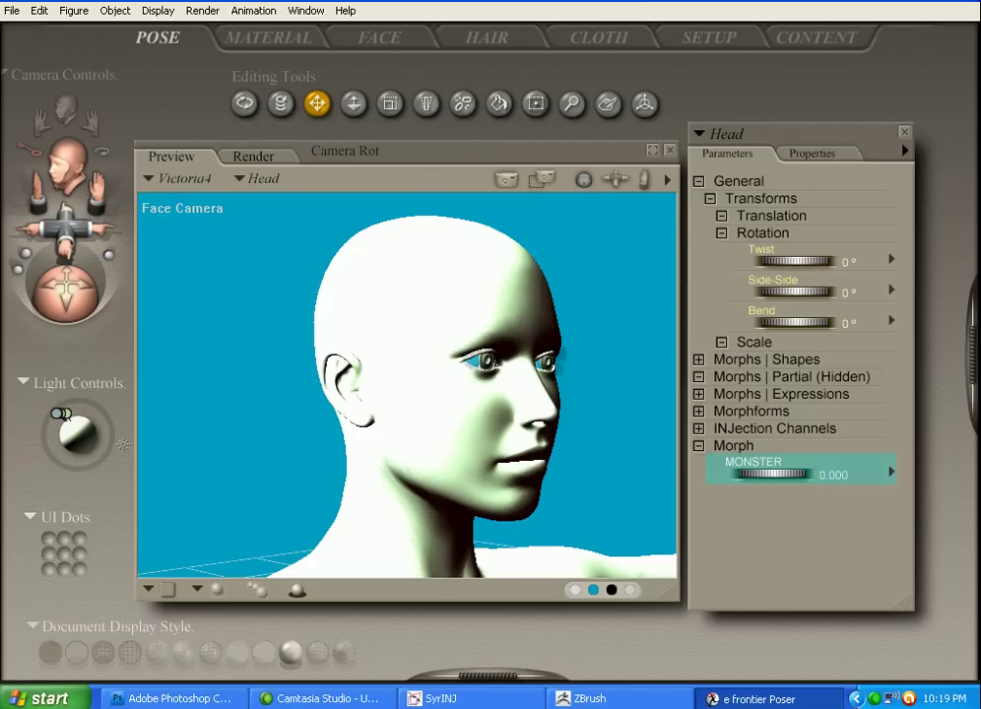
pyautogui.moveTo(66, 290); pyautogui.dragTo(32, 290)
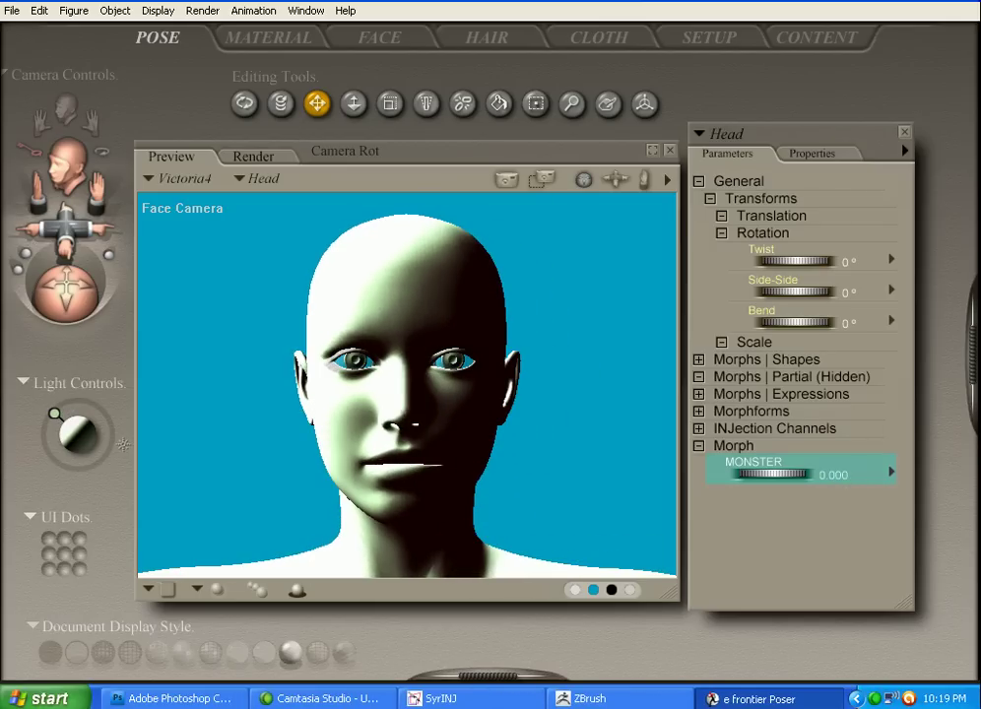